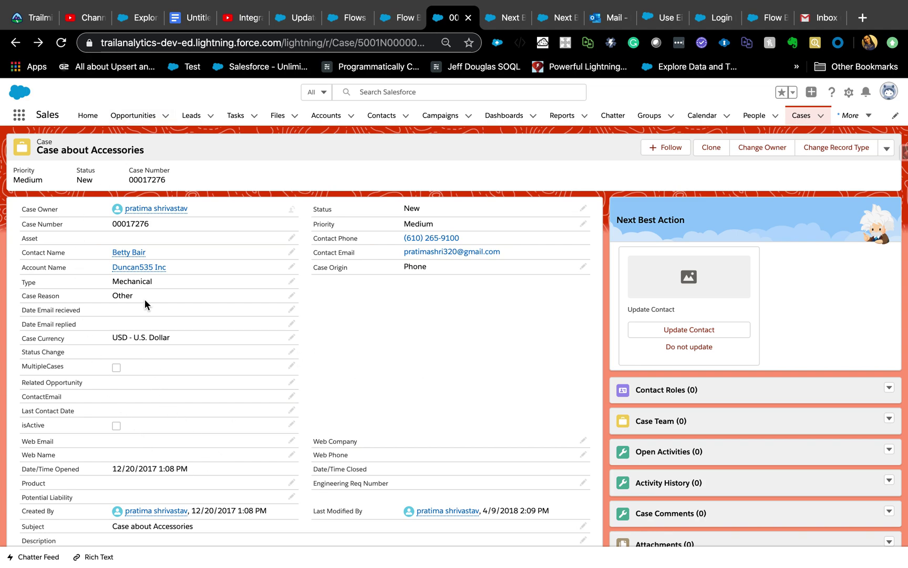
Step: Accept the Update Contact recommendation and submit the contact's new e-mail address in the flow screen
mouse_move(132, 257)
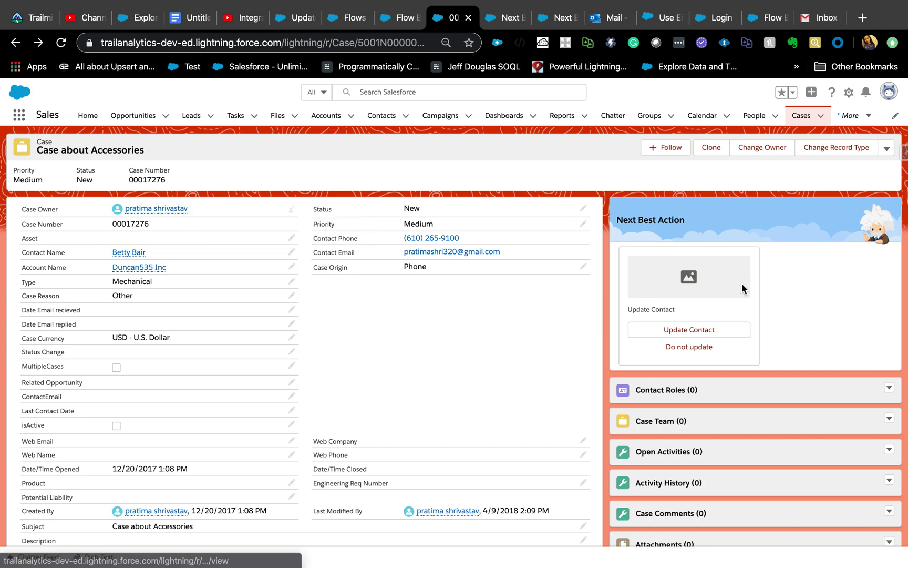
left_click(662, 330)
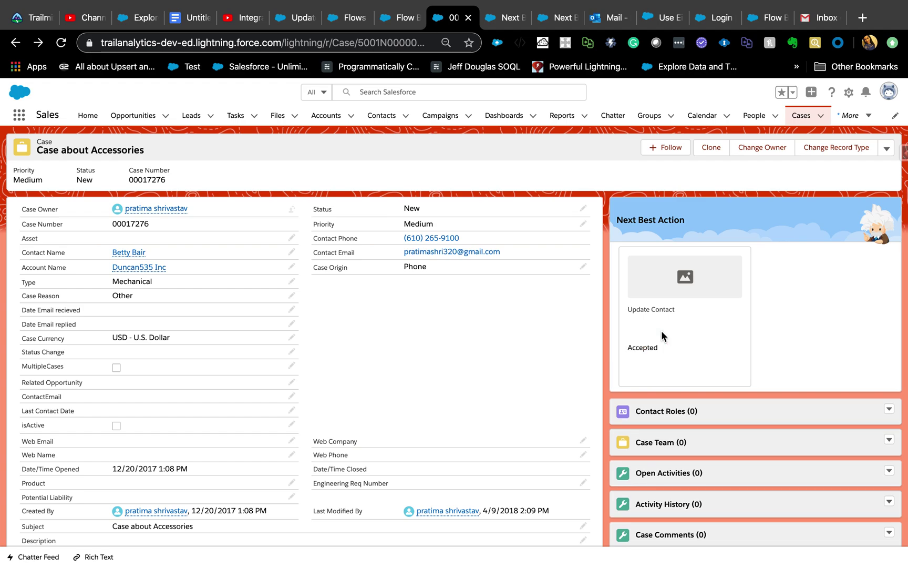
left_click(232, 370)
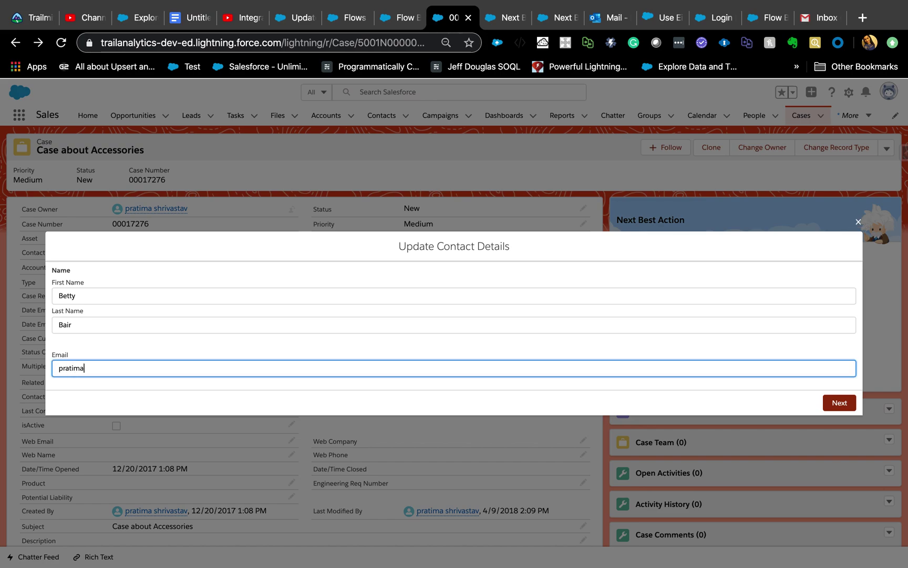
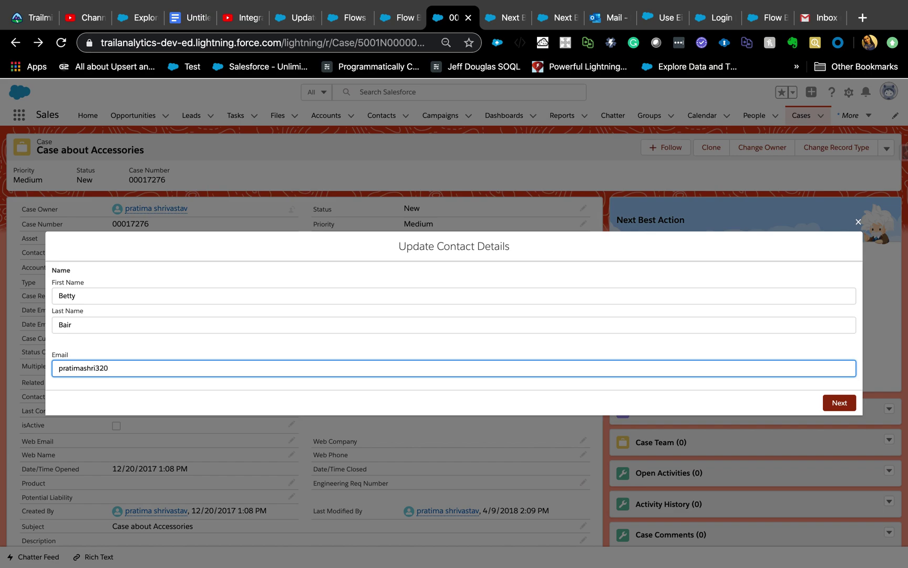
left_click(836, 401)
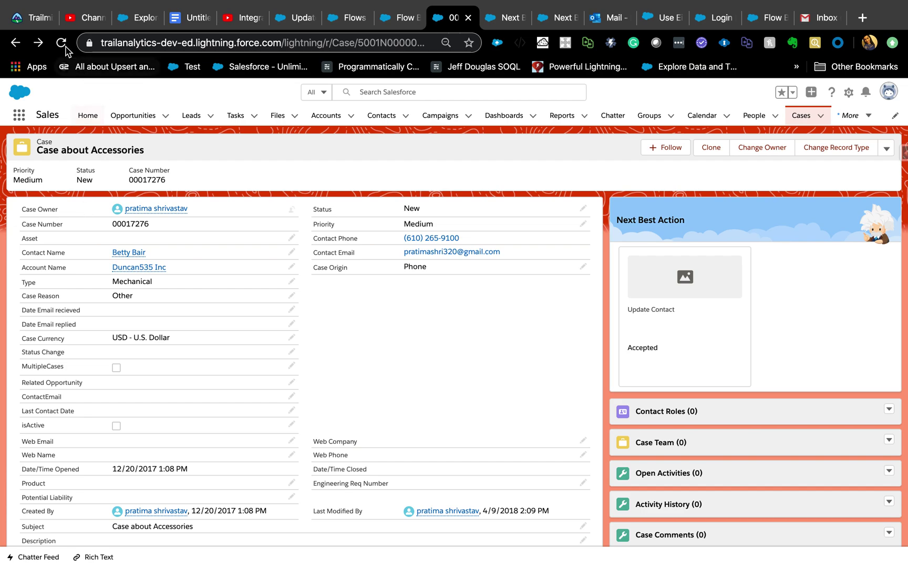
Step: Reload the case to confirm no recommendations remain, then switch to the Untitled notes document
key("super+r")
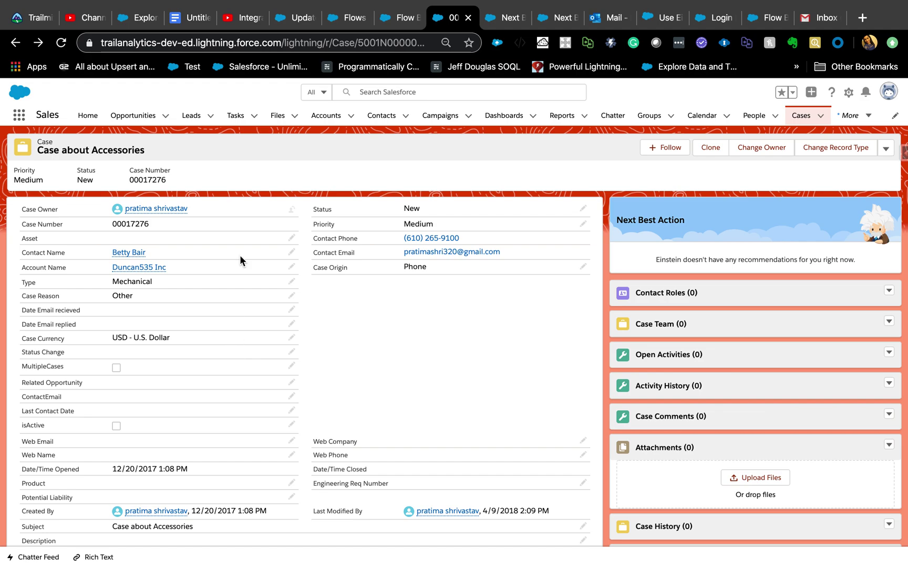
left_click(189, 17)
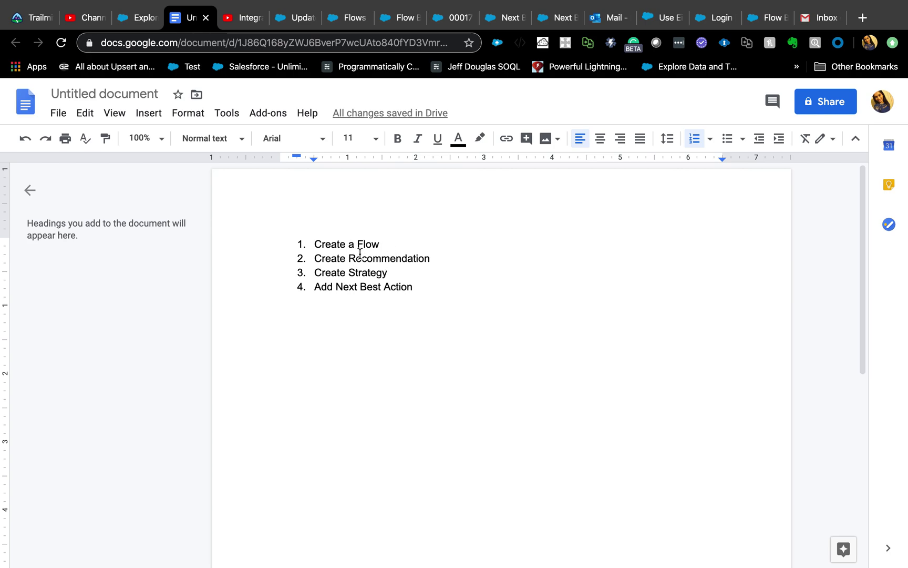
Step: Append '- autolaunched or Screen' to list step 1
left_click(387, 245)
type("- autolaunched or Screen")
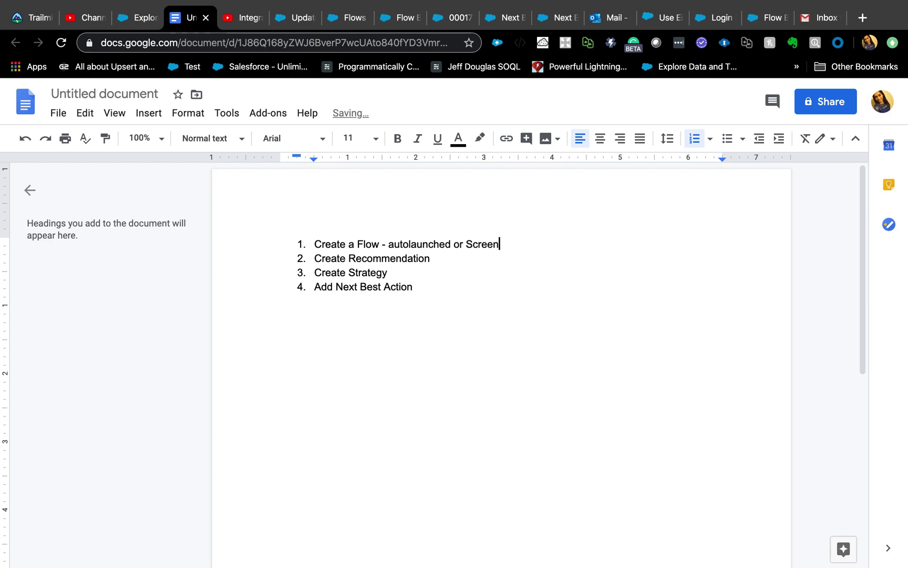
double_click(471, 245)
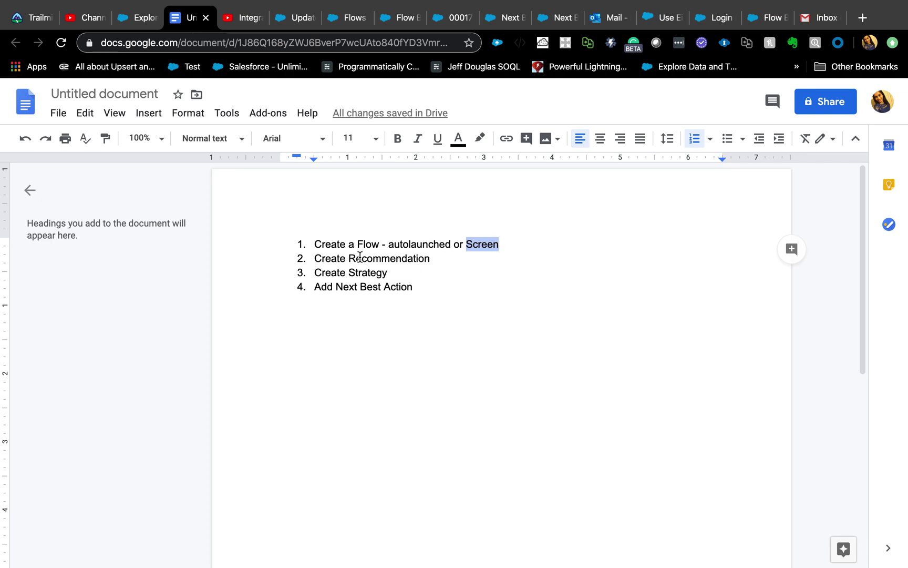
Step: Add 'record - make sure admin have access to the tab' to list step 2
left_click(430, 259)
type("record ")
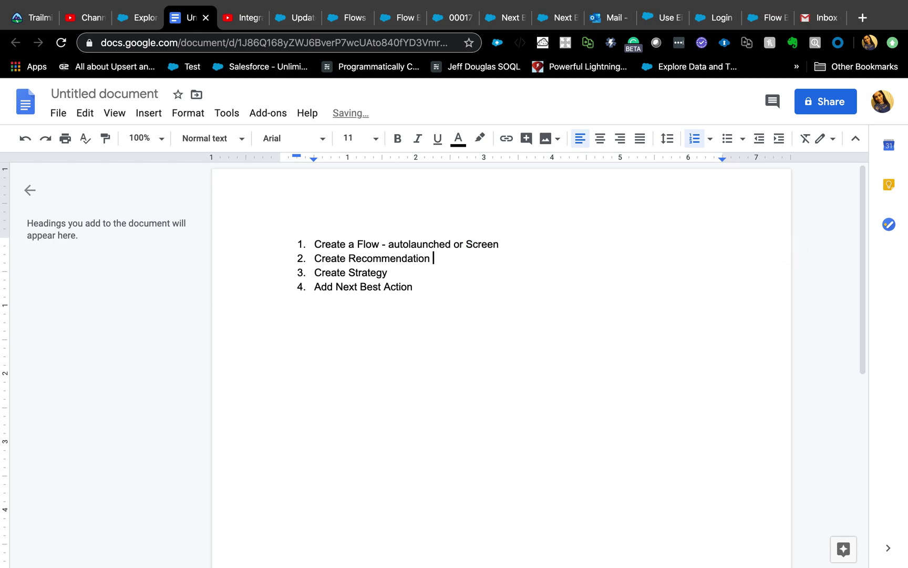
type("- make sure admin have access to the tas")
key("BackSpace")
type("b")
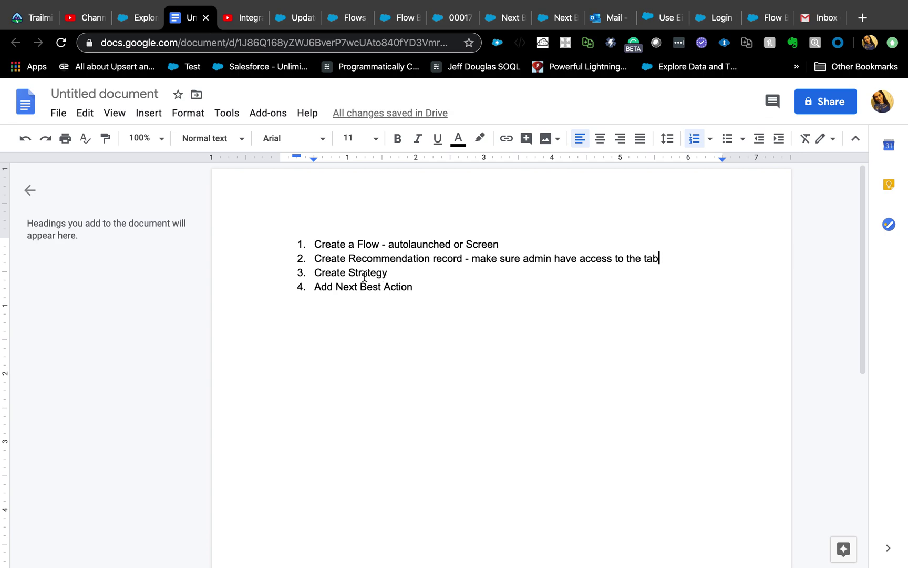
Step: Add 'using Strategy Builder' to list step 3, correcting the Stratgey misspelling
left_click(389, 272)
type("using Stratgey Builder")
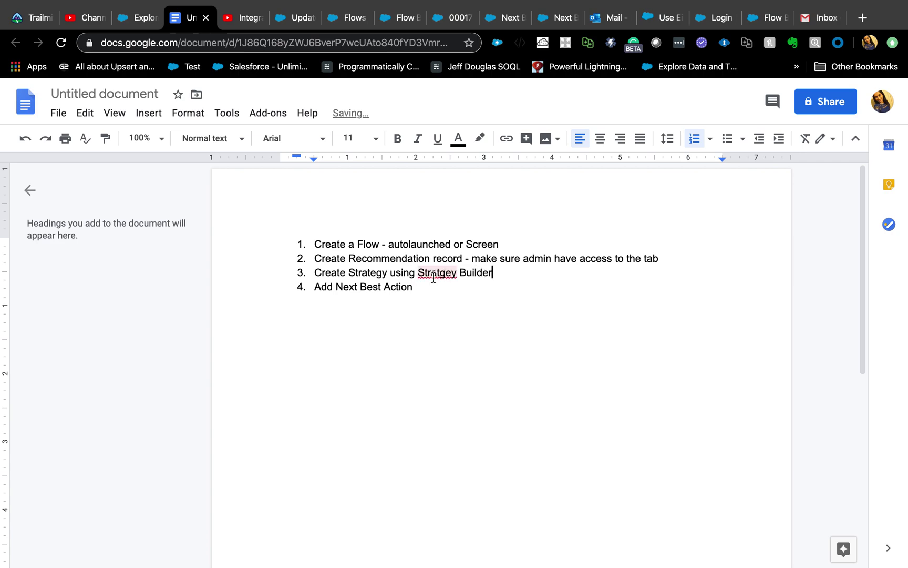
left_click(431, 272)
left_click(444, 253)
left_click(515, 279)
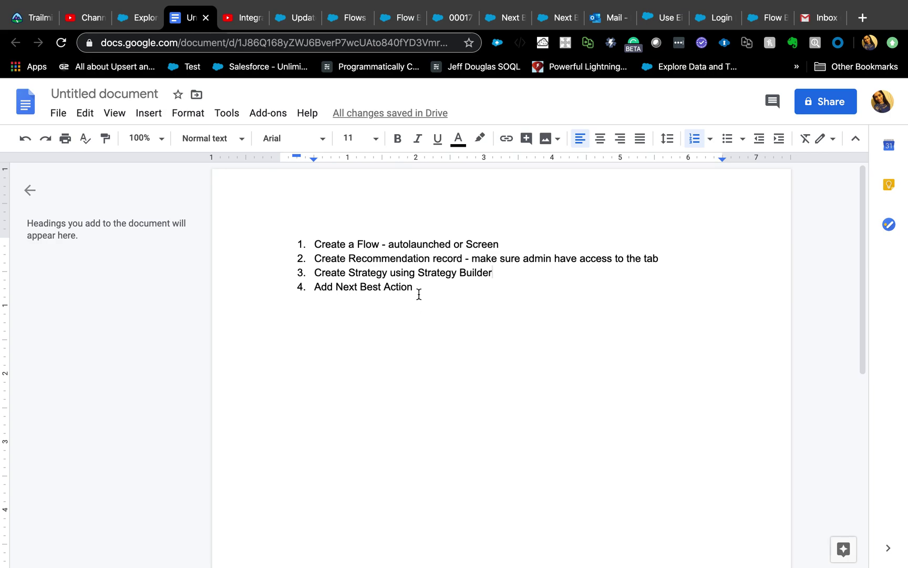
left_click(349, 19)
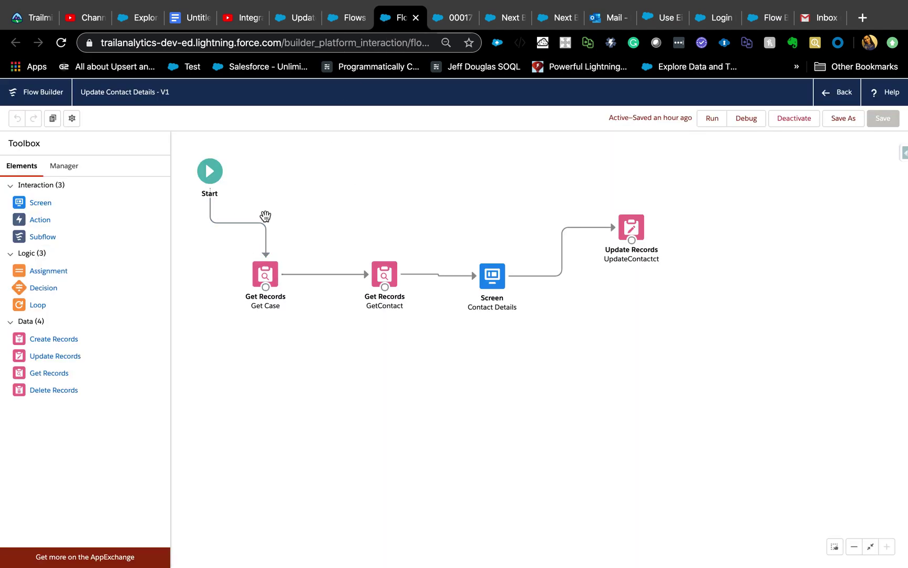
Step: Inspect the Get Case, GetContact, Contact Details and Update Records elements without changes
double_click(264, 310)
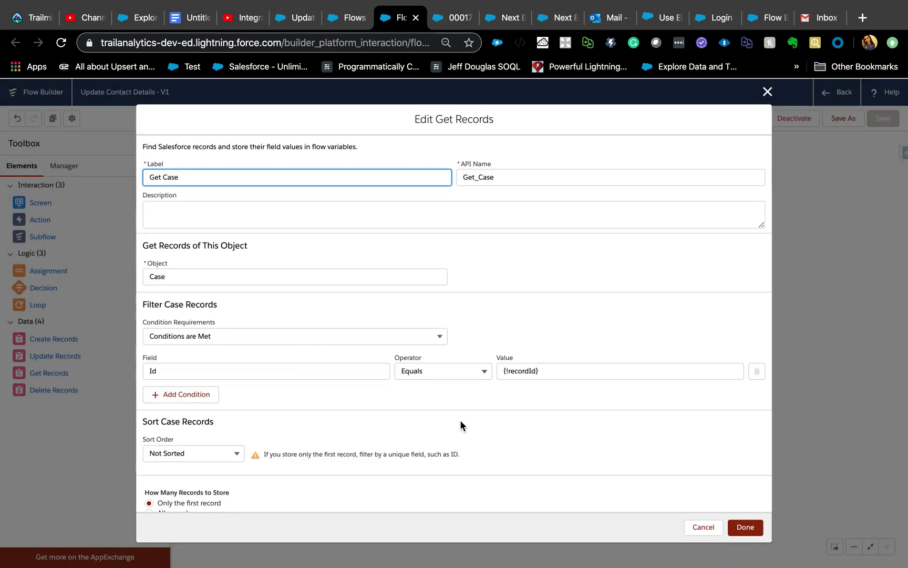
left_click(767, 93)
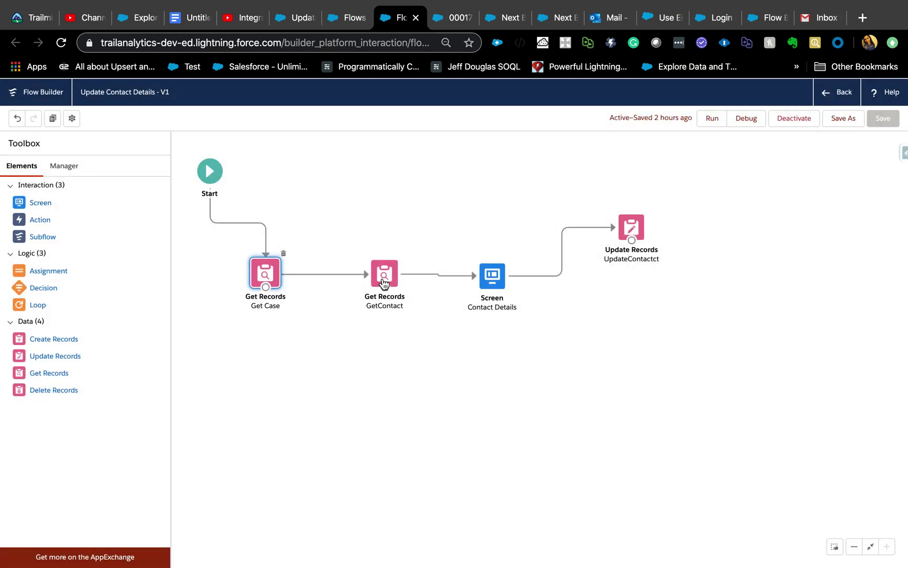
double_click(384, 284)
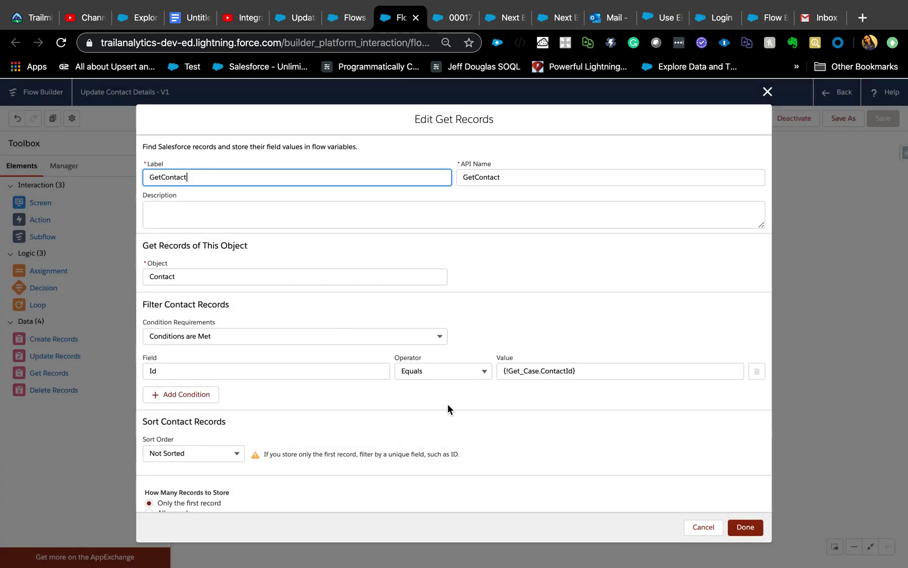
scroll(292, 380, "down", 2)
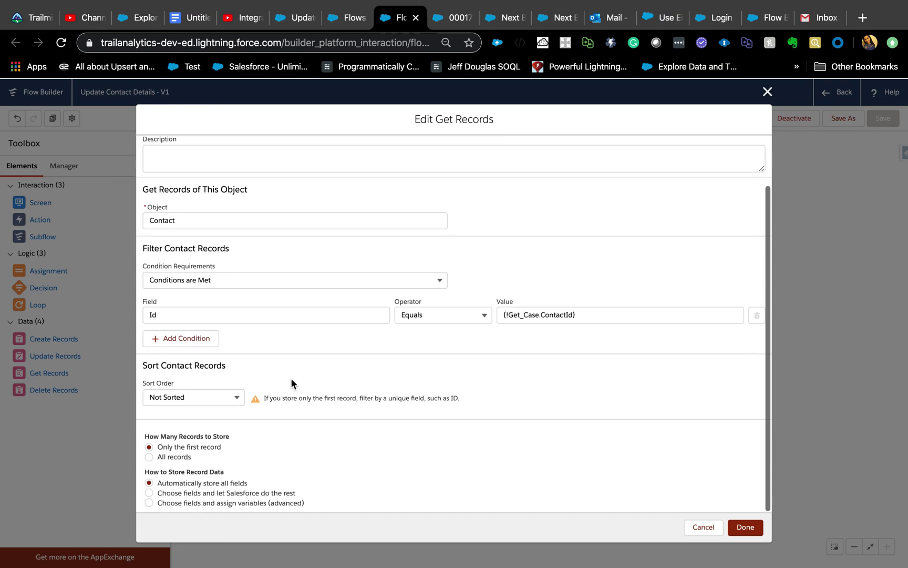
left_click(767, 92)
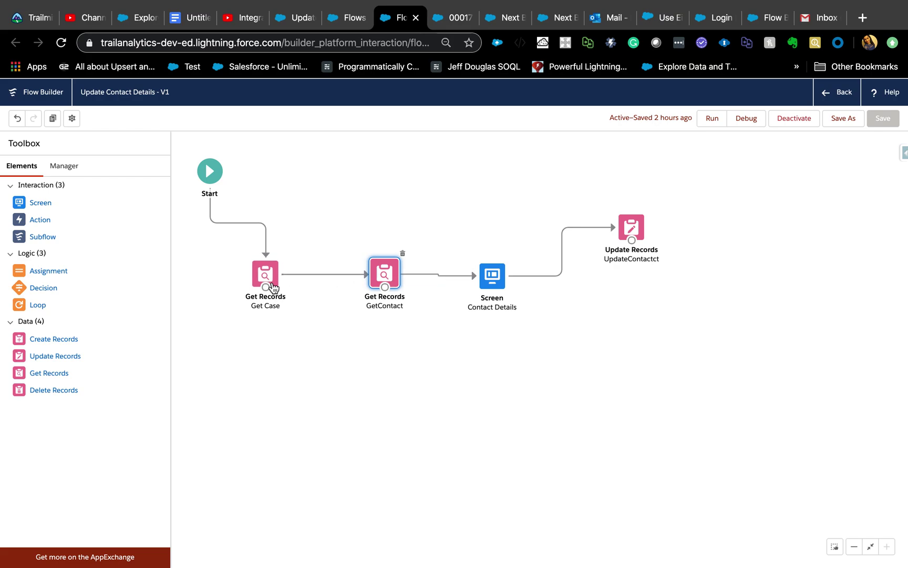
double_click(495, 279)
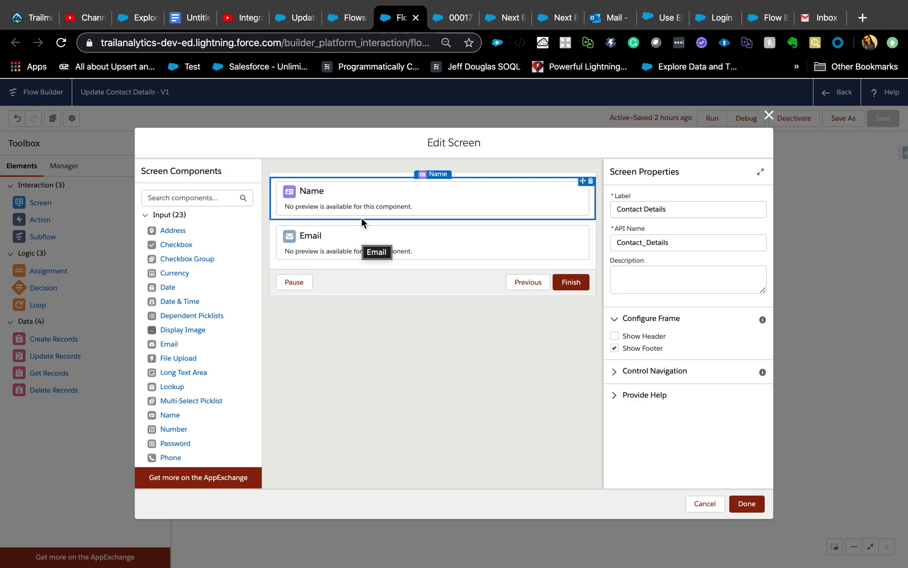
left_click(768, 115)
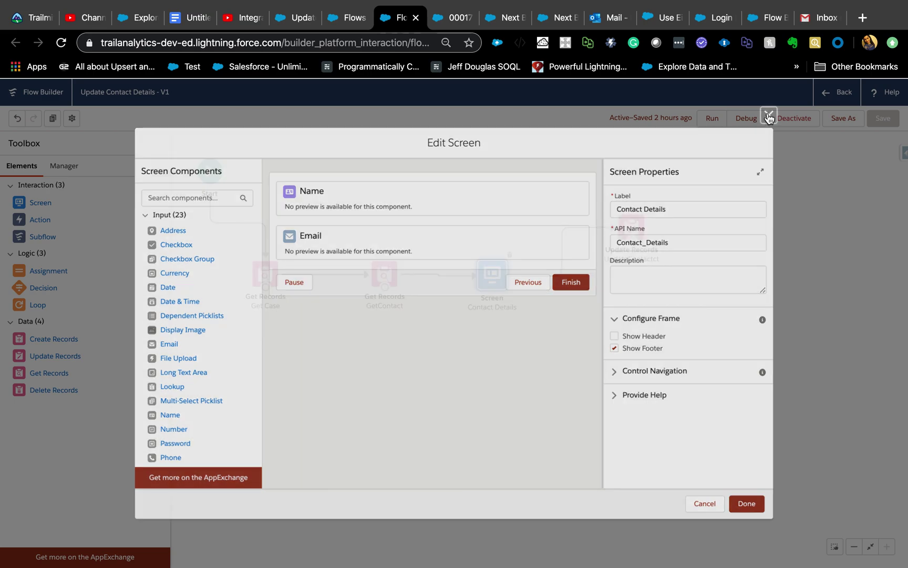
double_click(631, 249)
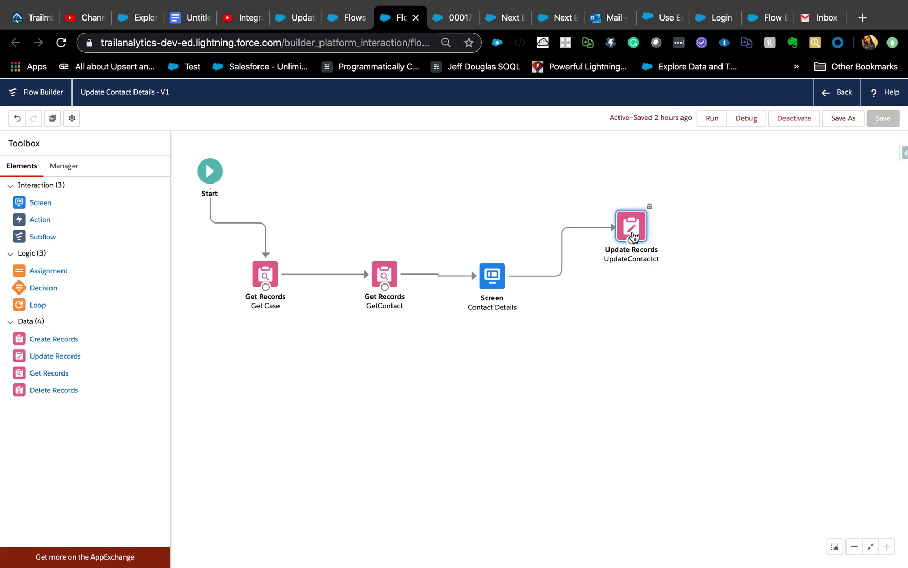
scroll(331, 413, "down", 3)
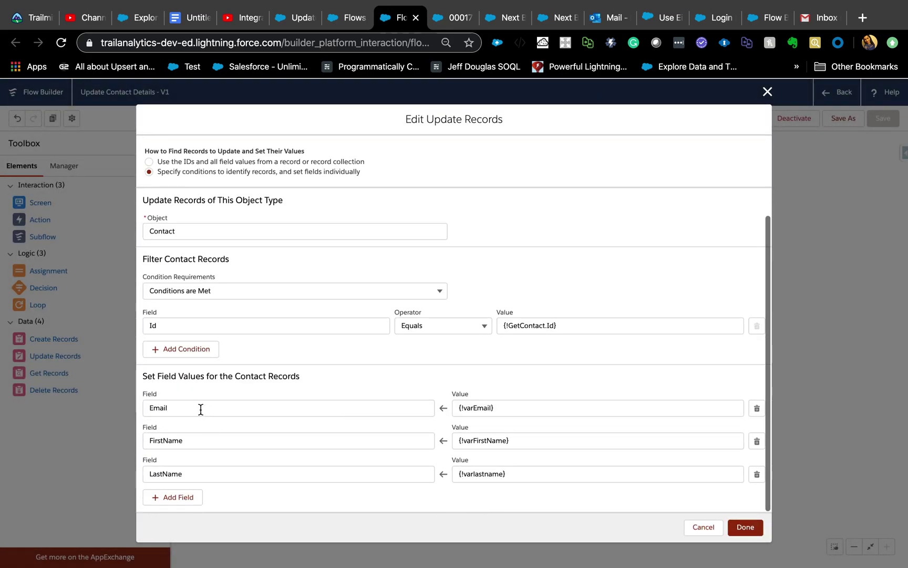
left_click(708, 527)
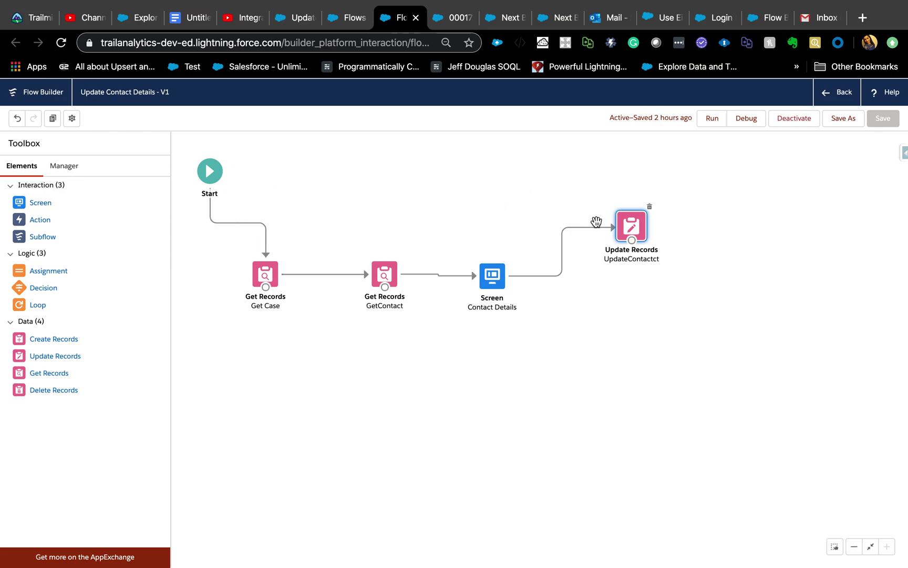
Step: Review the flow's version and advanced properties, then return to the Update Contact recommendation
left_click(74, 119)
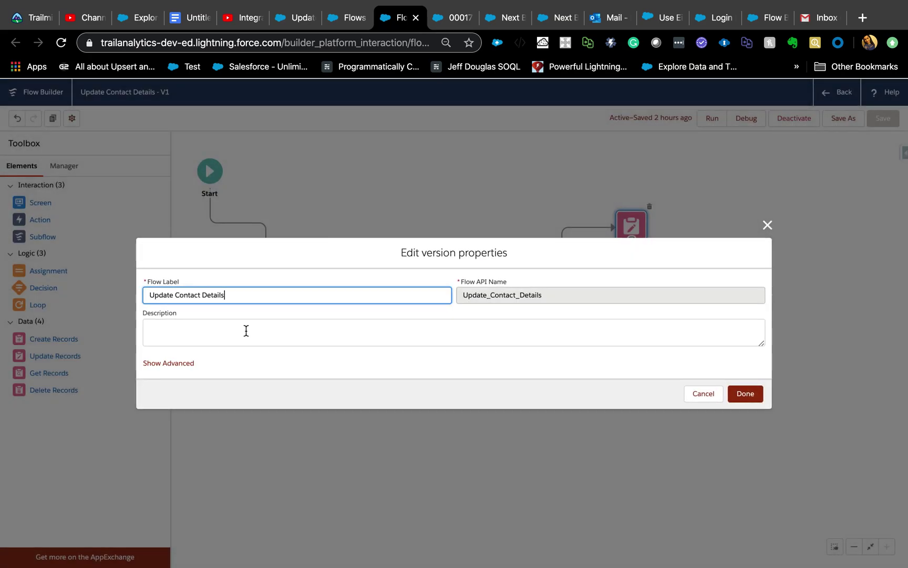
left_click(169, 362)
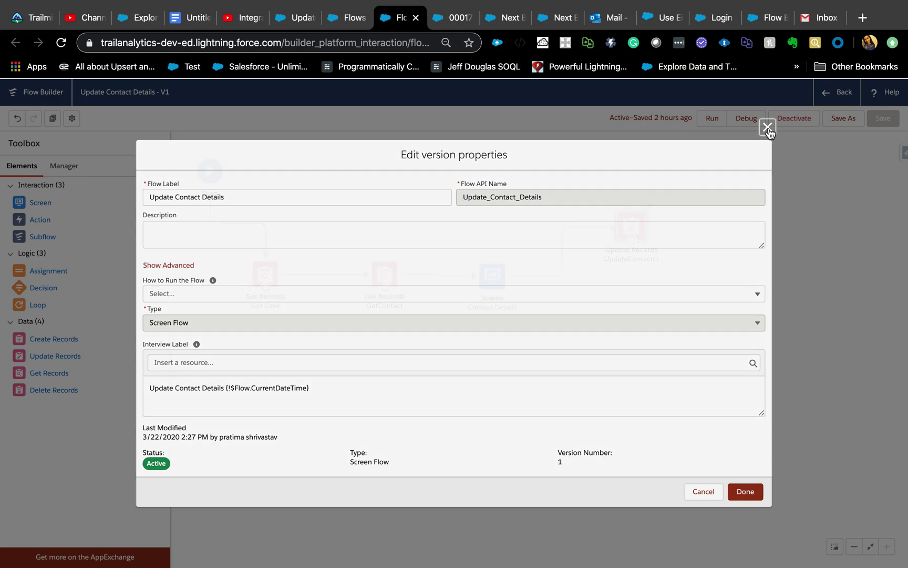
left_click(768, 126)
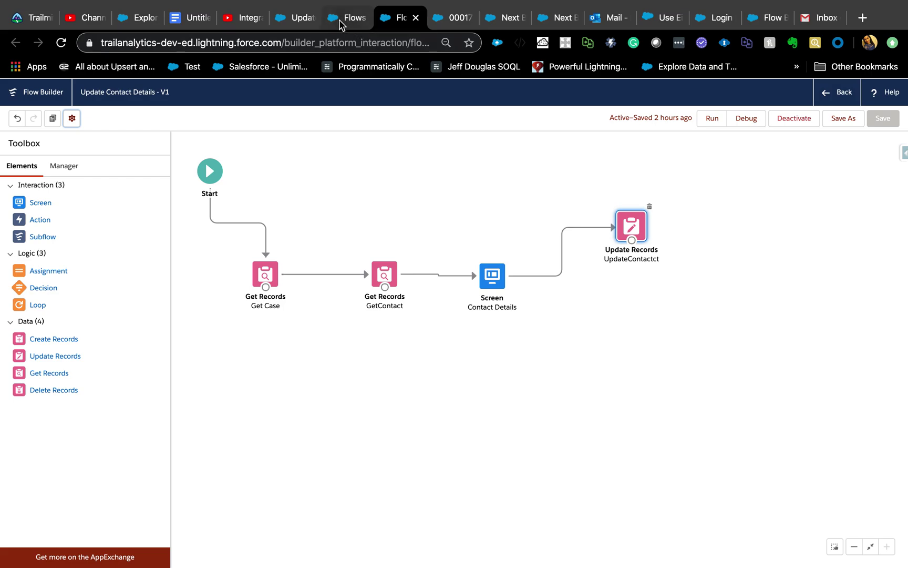
left_click(304, 22)
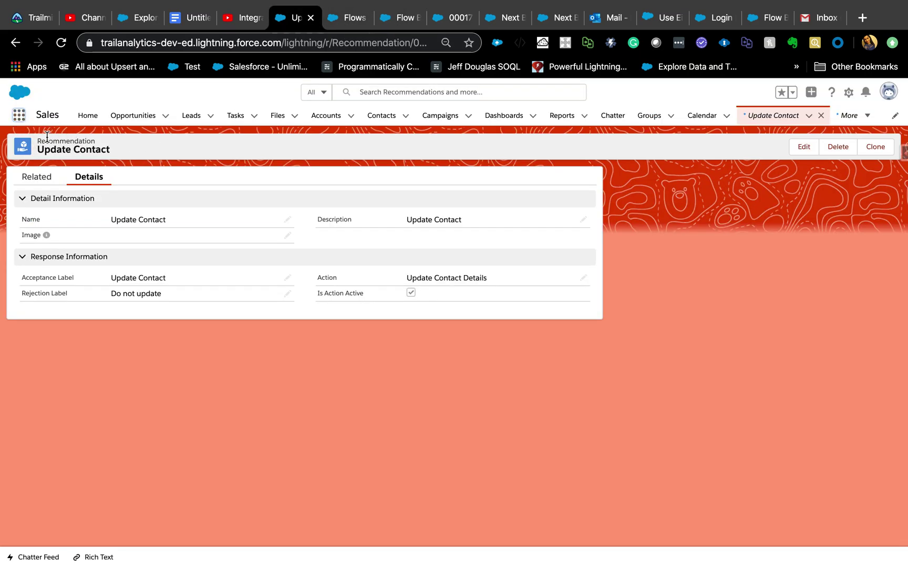
Step: Search the App Launcher for 'recomm', open Recommendations, and start a New recommendation
left_click(19, 115)
left_click(19, 115)
left_click(19, 114)
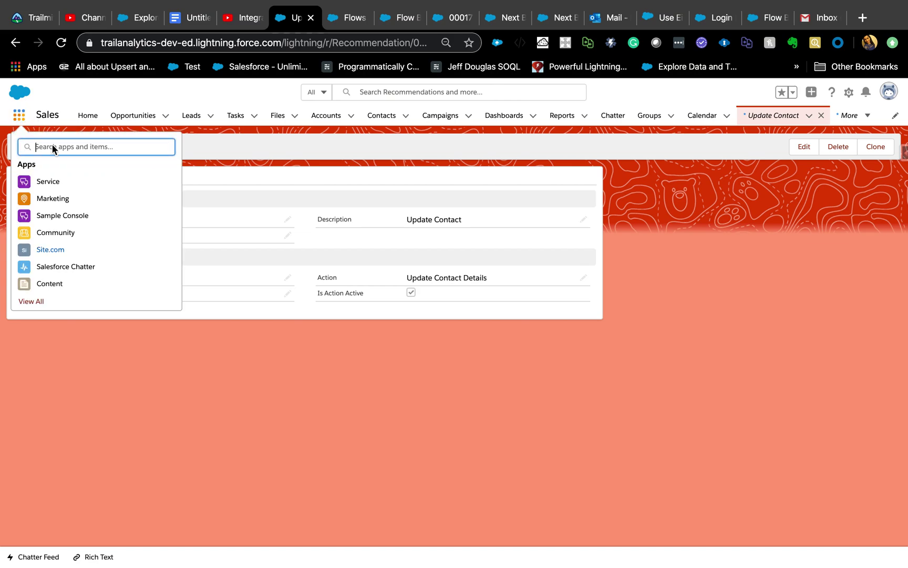
type("recomm")
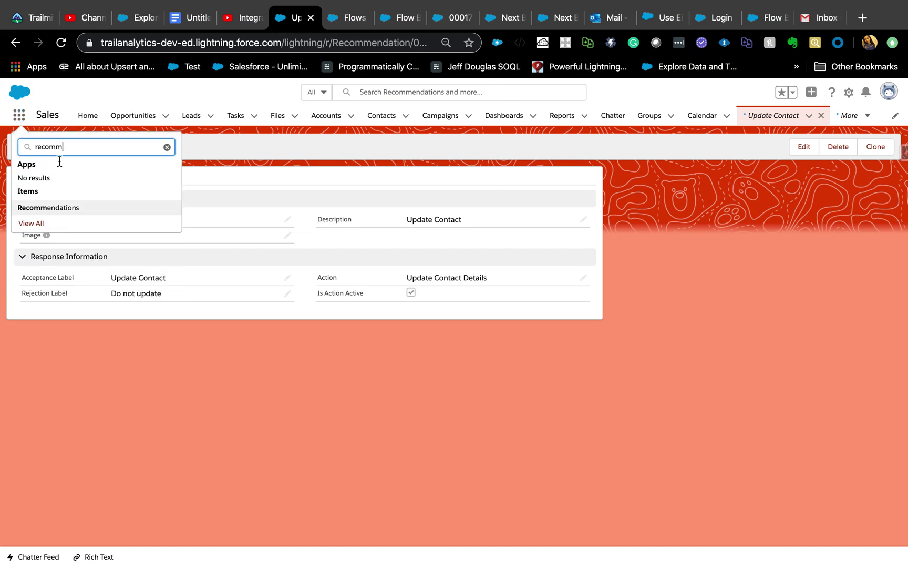
left_click(60, 209)
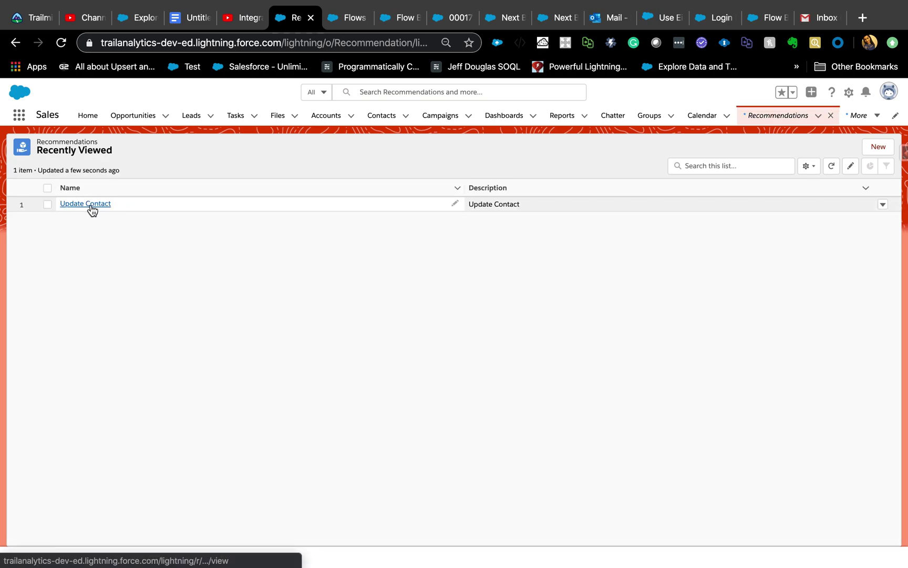
left_click(888, 155)
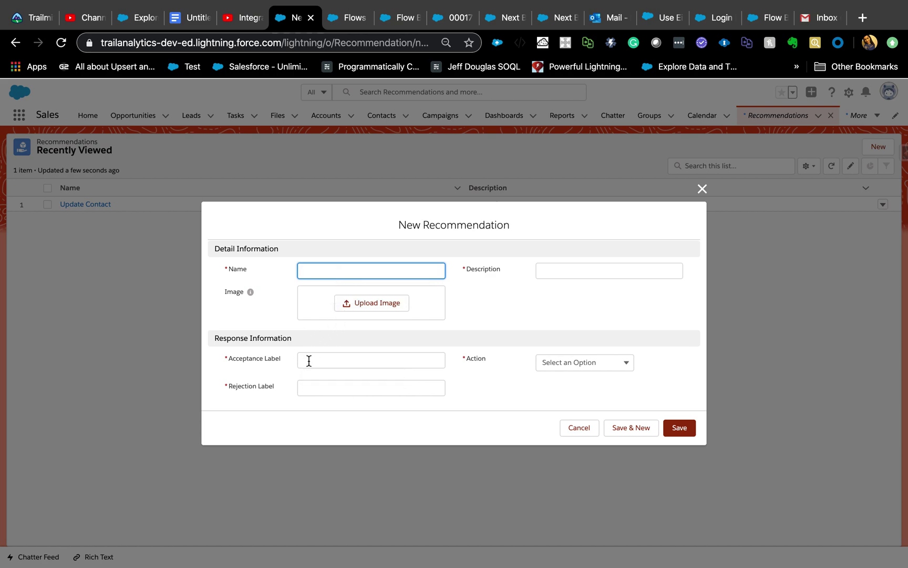
Step: After glancing at the case and flows tabs, enter 'Update' as the Acceptance Label
left_click(453, 17)
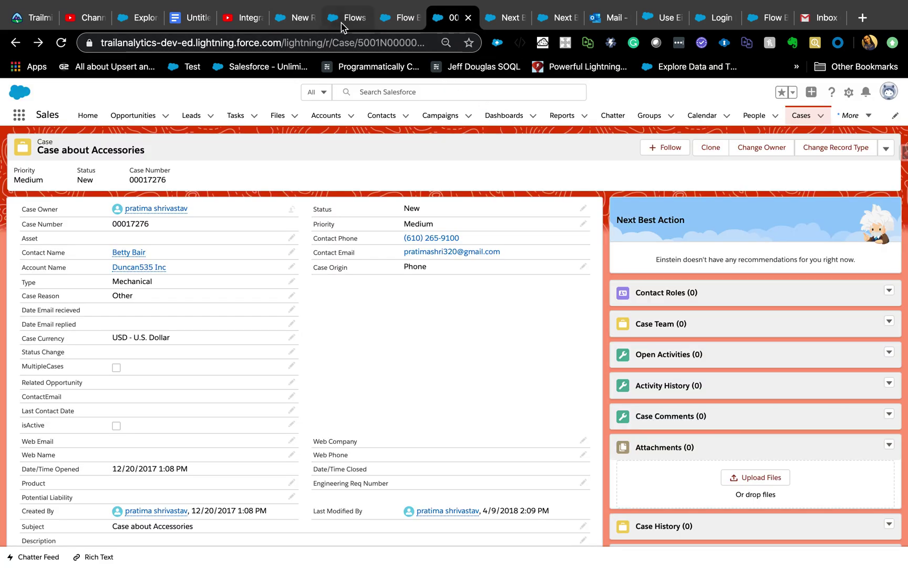
left_click(342, 24)
left_click(304, 24)
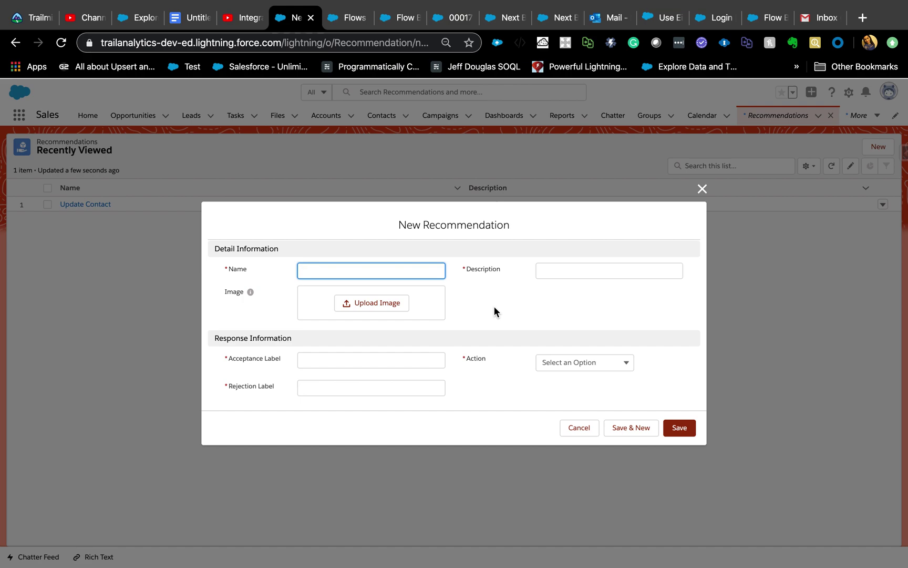
left_click(335, 361)
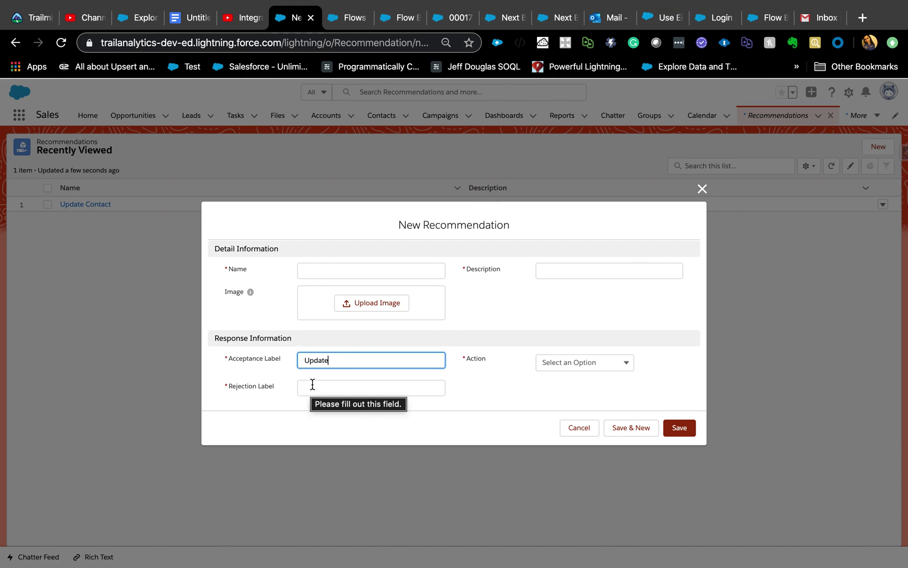
Step: Browse the Action list, discard the new form, and open the Update Contact recommendation
left_click(601, 362)
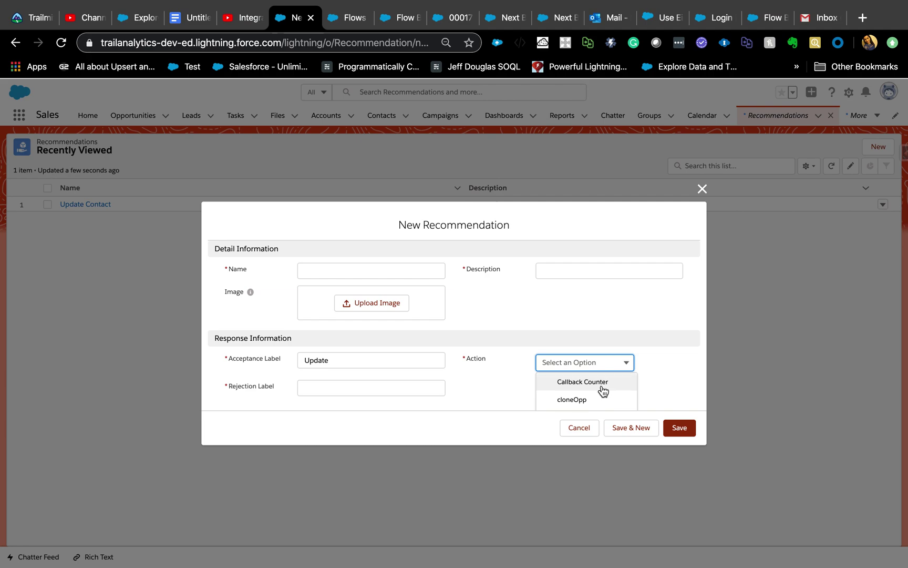
scroll(603, 389, "down", 5)
scroll(603, 390, "down", 6)
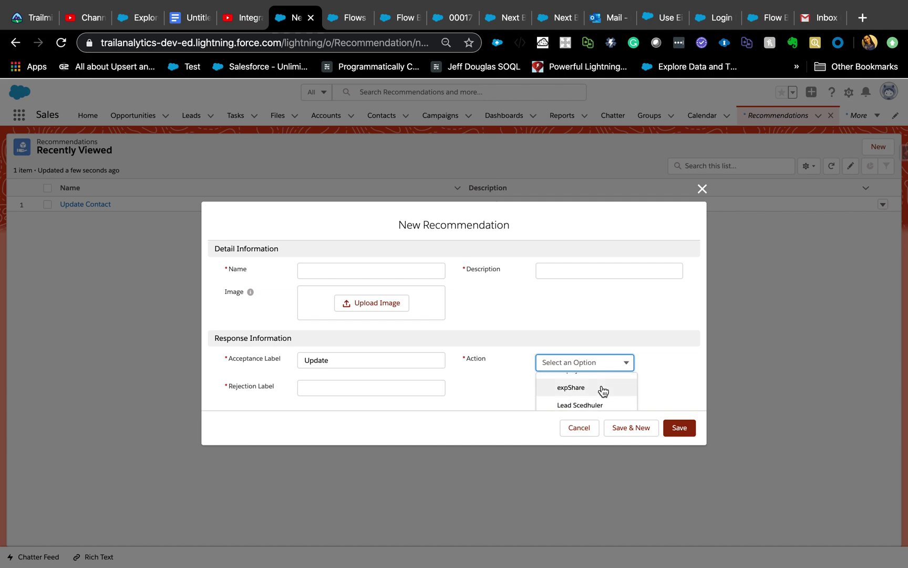
scroll(603, 390, "down", 6)
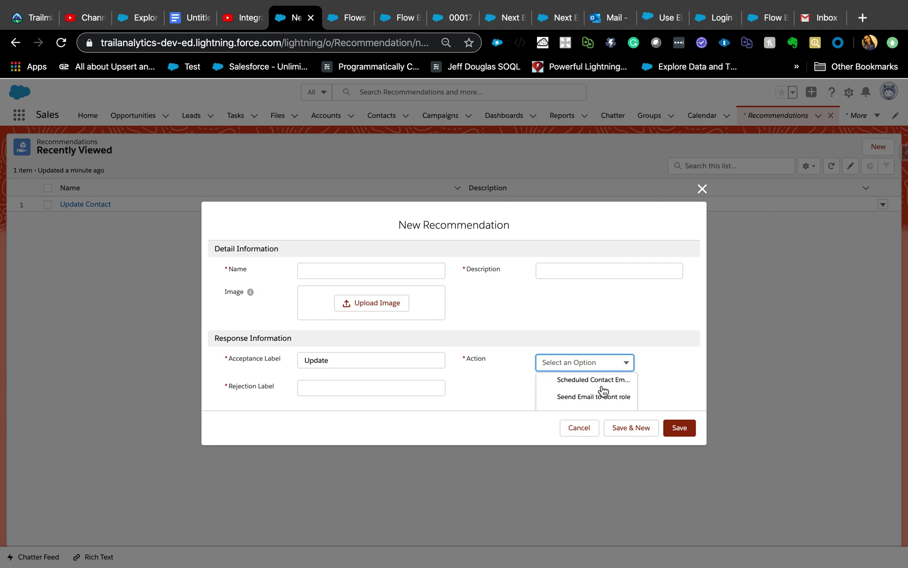
scroll(602, 390, "down", 6)
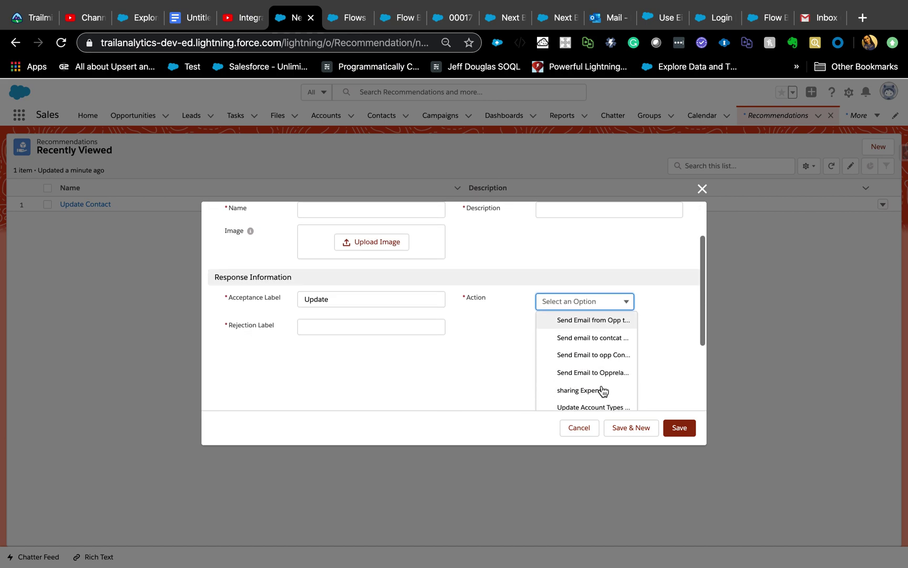
scroll(603, 390, "down", 2)
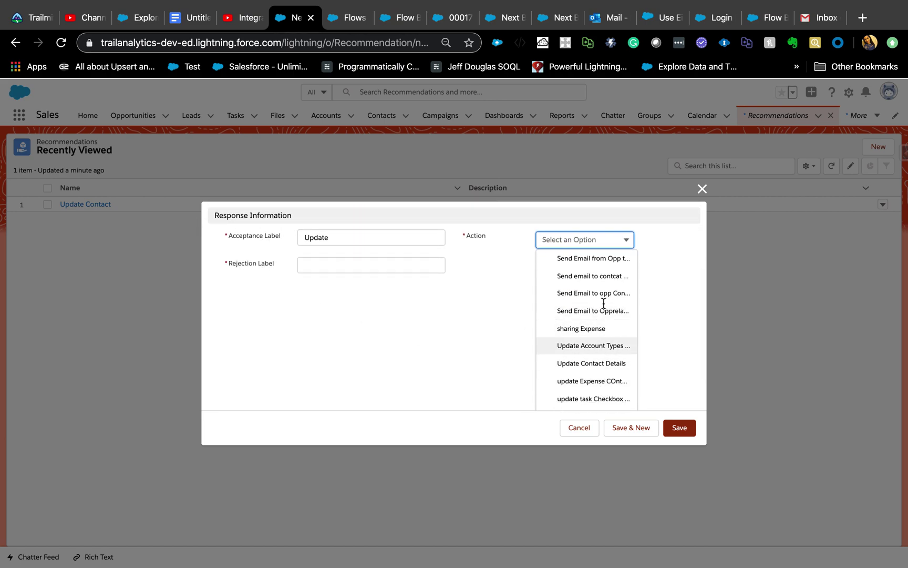
scroll(604, 384, "down", 2)
scroll(606, 381, "up", 10)
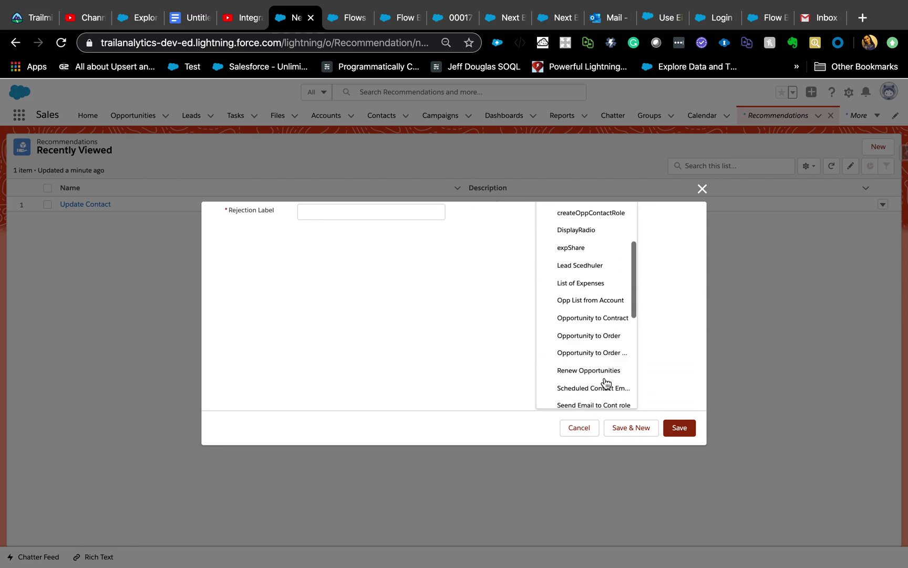
left_click(694, 190)
left_click(701, 189)
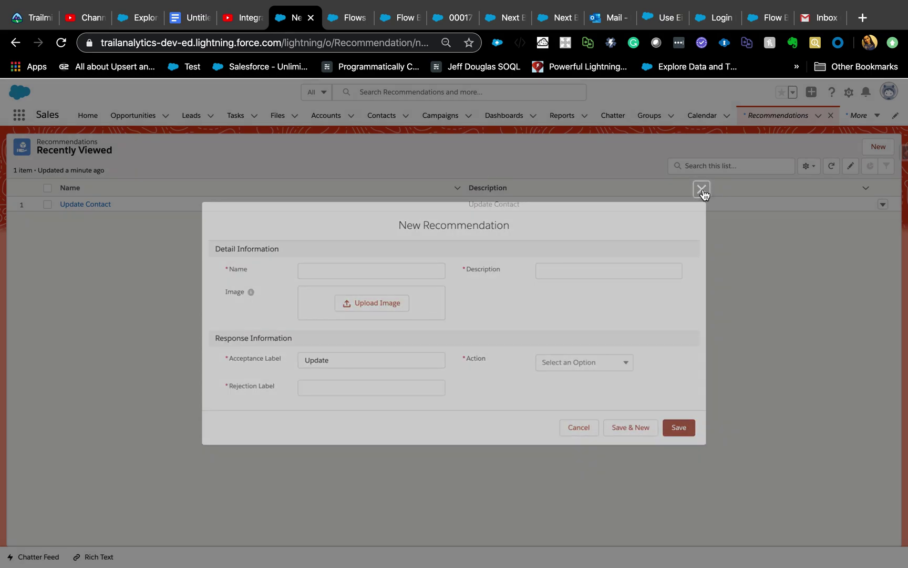
left_click(95, 204)
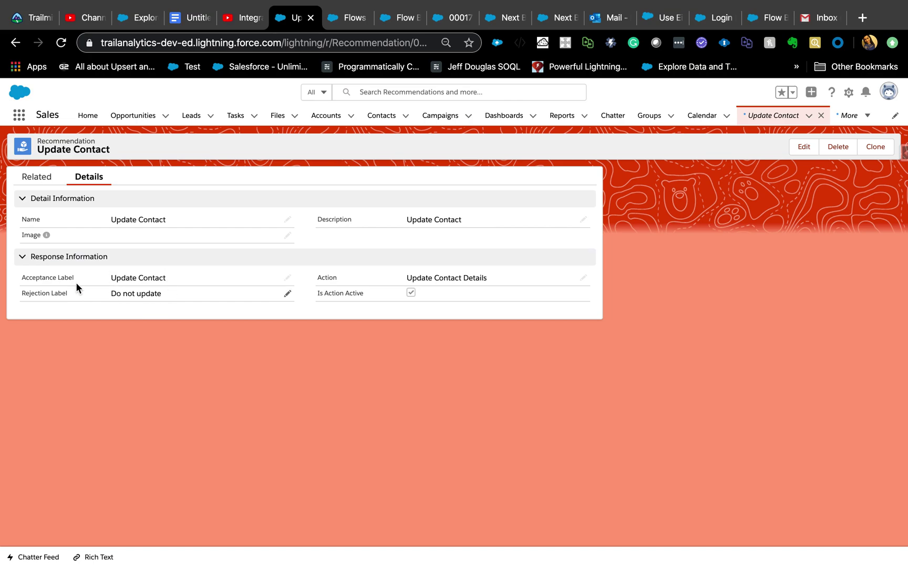
Step: Select the Update Contact recommendation's record ID in the URL, then go to the Flows list
left_click(402, 43)
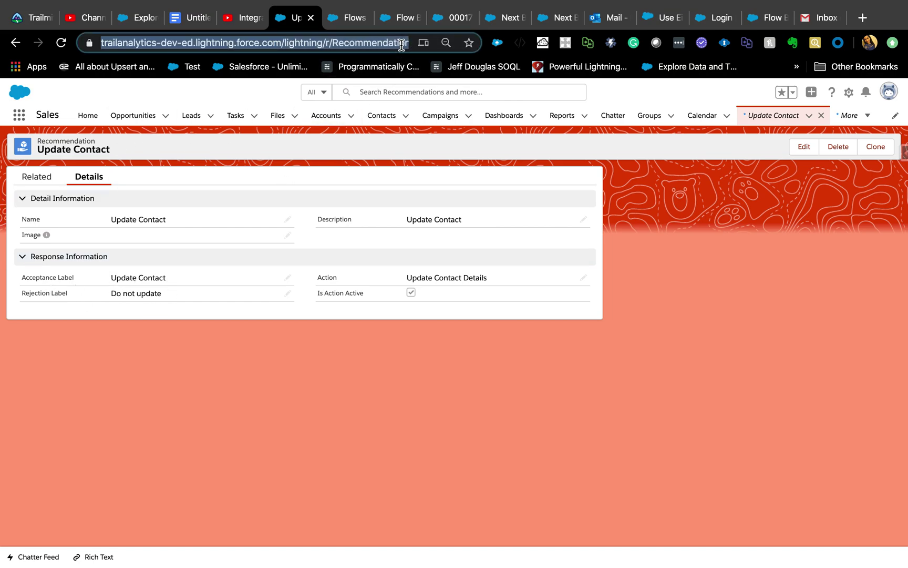
left_click(402, 45)
key("Right")
key("Right")
key("Right")
key("Right")
key("Right")
key("Right")
key("Right")
key("Right")
key("Right")
key("Right")
key("Right")
key("Right")
key("Right")
key("Right")
key("Right")
key("Right")
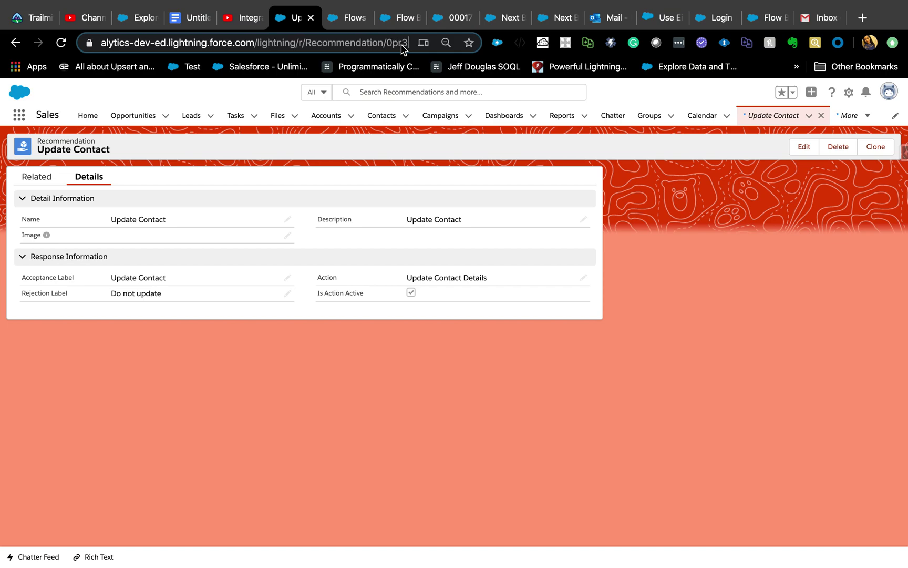
double_click(397, 42)
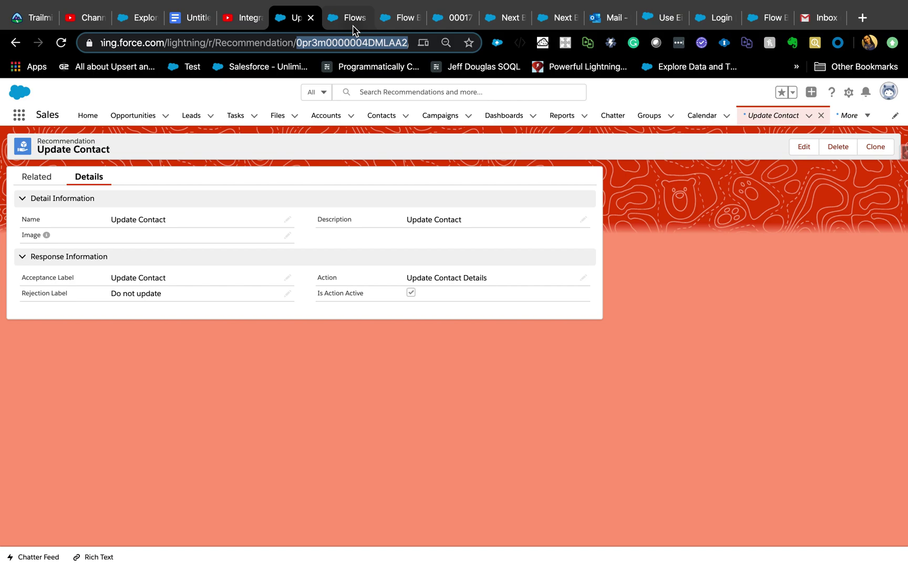
left_click(354, 27)
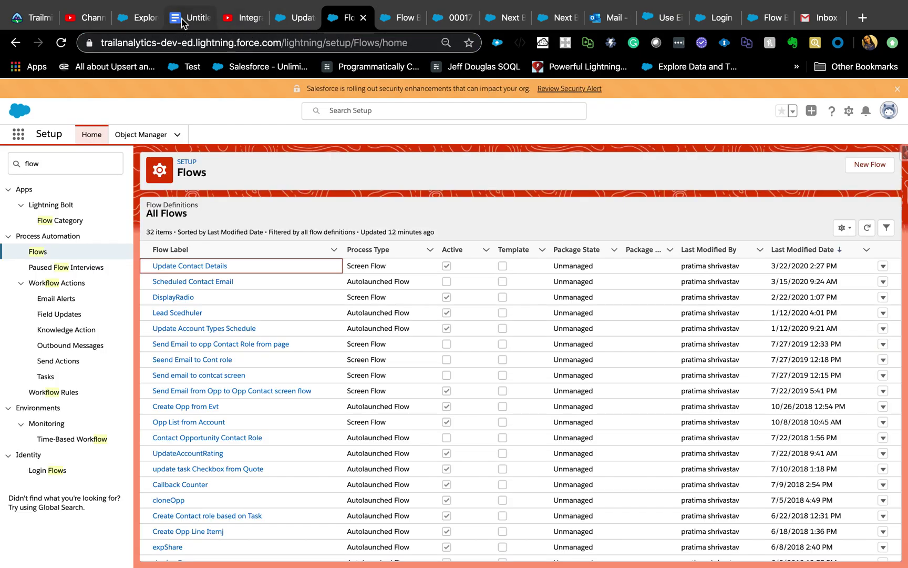
Step: Review the notes and flow tabs, then find Next Best Action via Quick Find 'next'
left_click(189, 18)
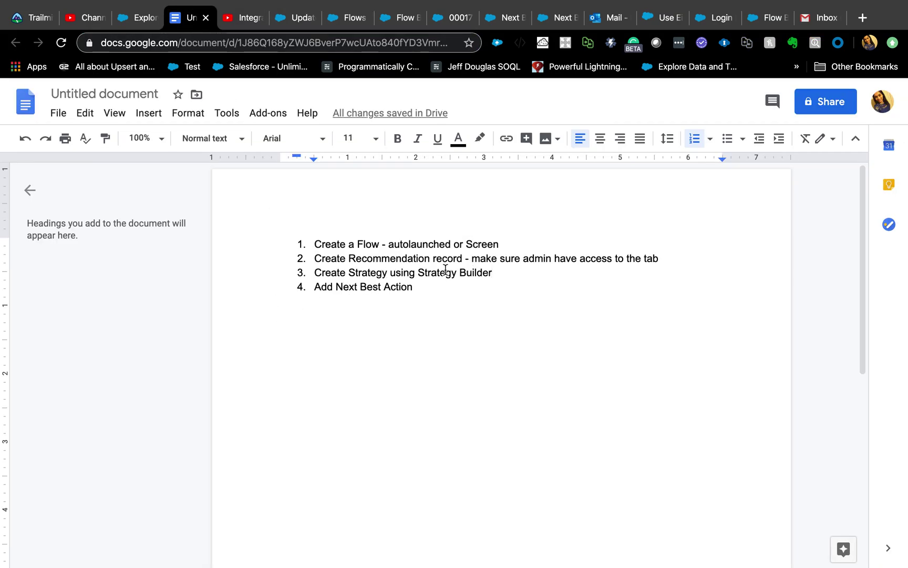
left_click(398, 20)
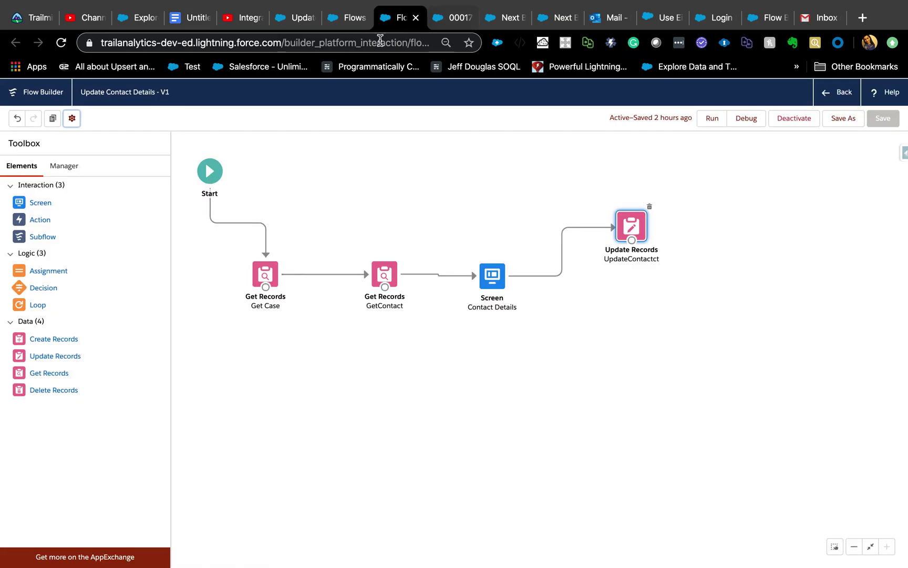
left_click(346, 21)
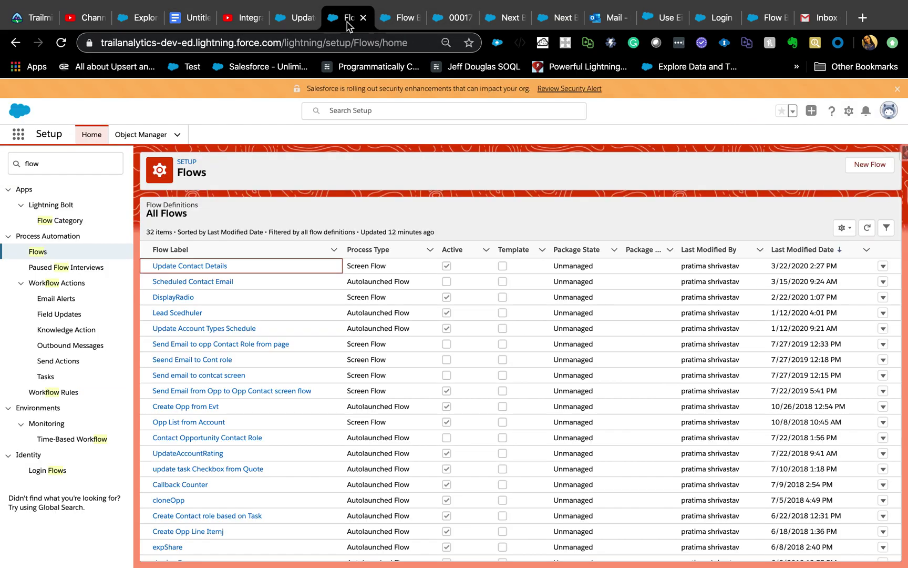
left_click(63, 159)
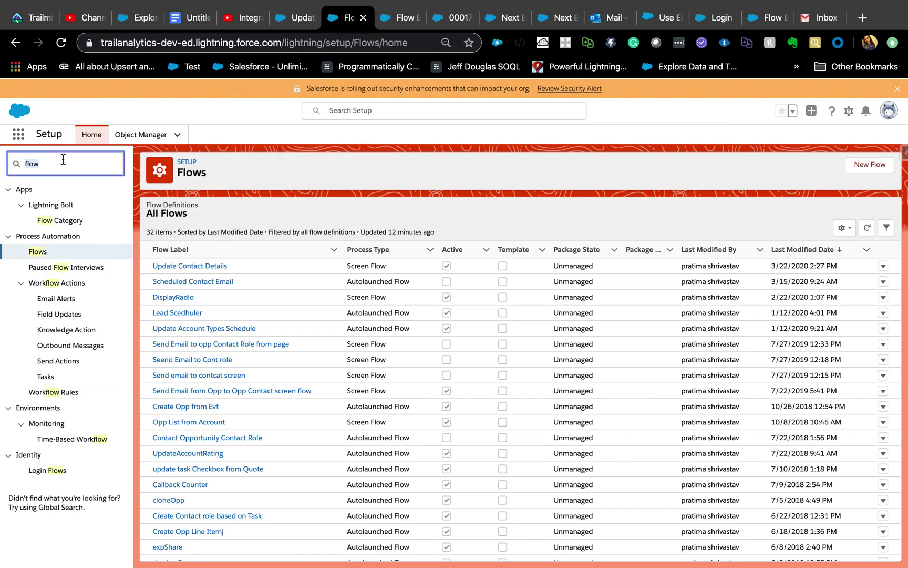
type("next")
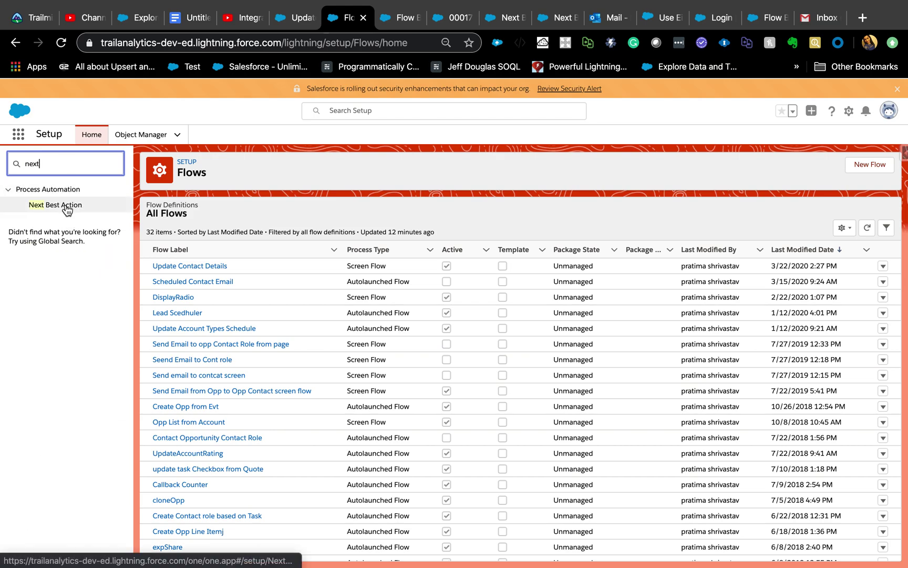
left_click(66, 207)
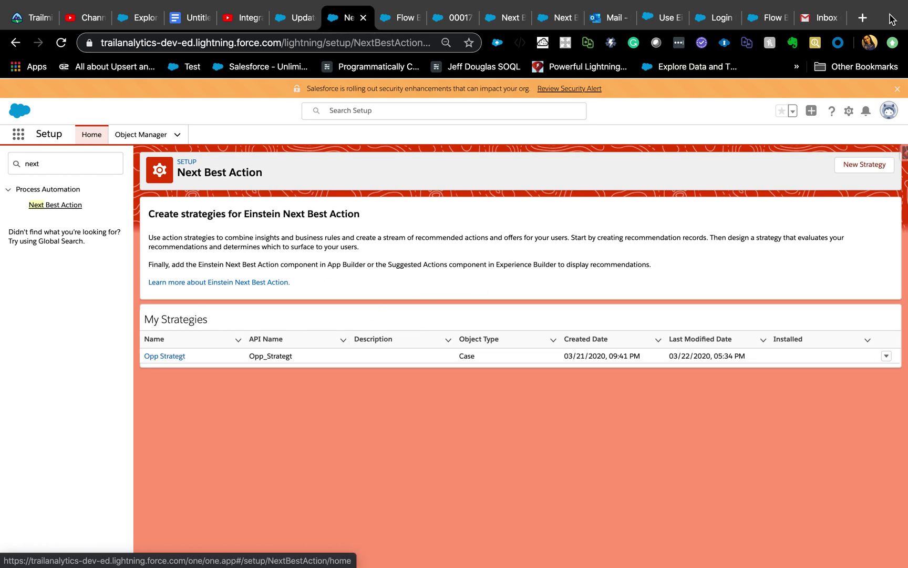
Step: Open the Opp Strategt strategy in Strategy Builder
left_click(161, 357)
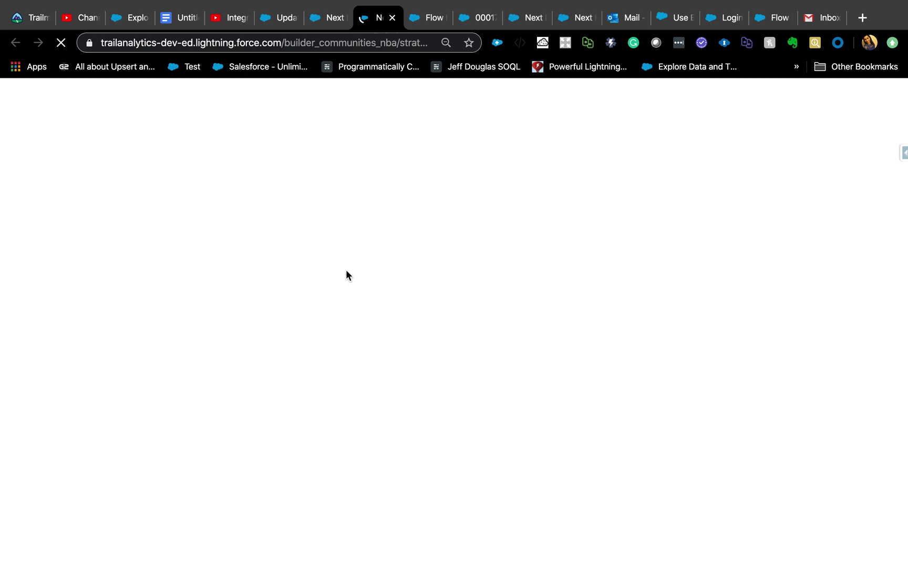
left_click(476, 22)
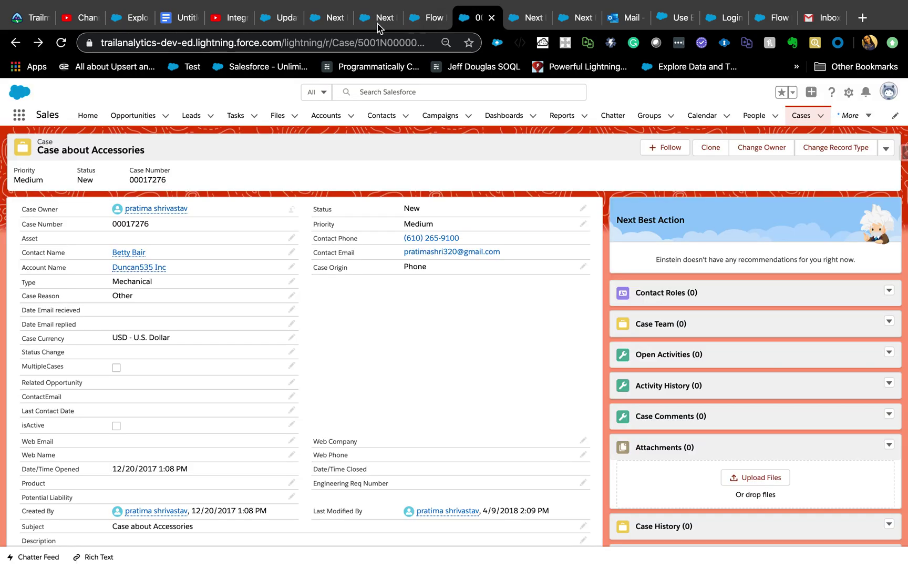
left_click(380, 21)
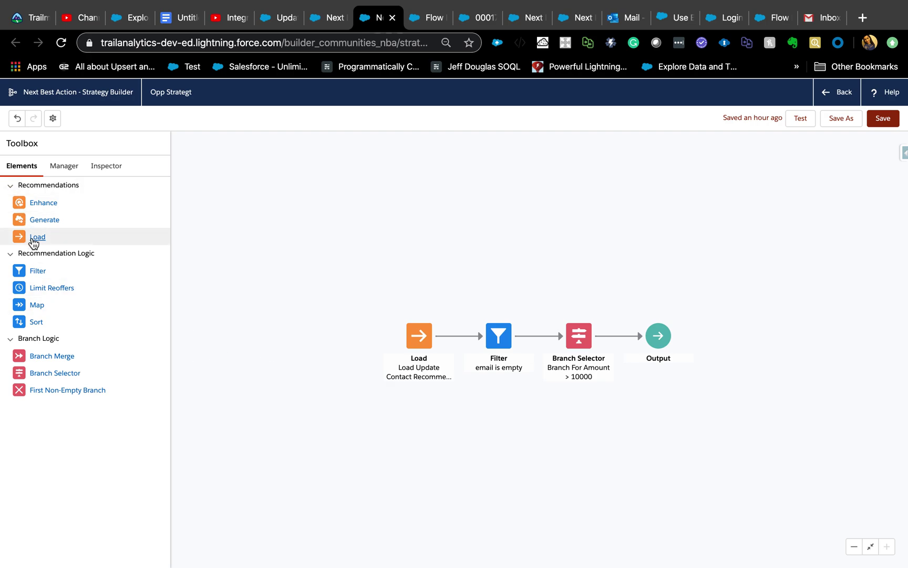
Step: Try adding a Load element and cancel it, then review the existing Load Update Contact Recommendation element
left_click_drag(32, 238, 310, 257)
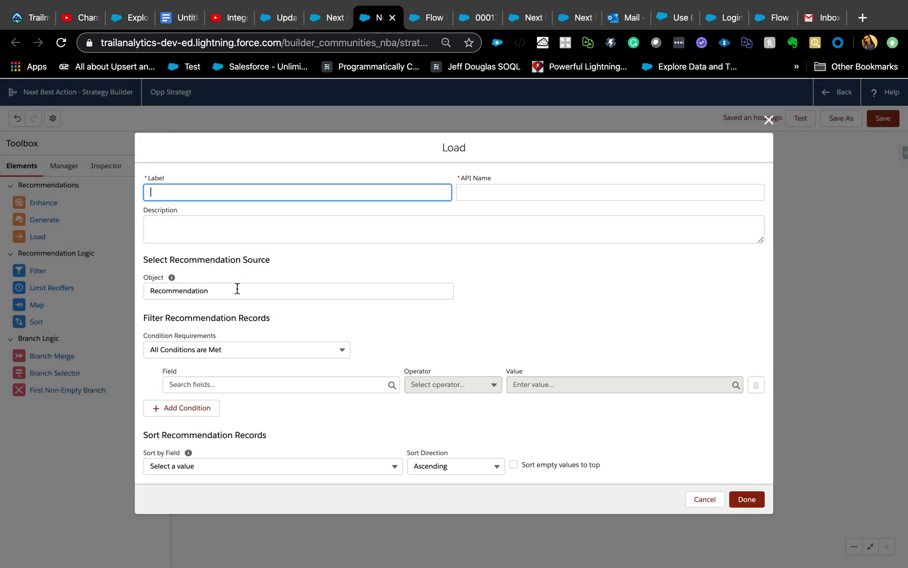
mouse_move(174, 280)
left_click(255, 389)
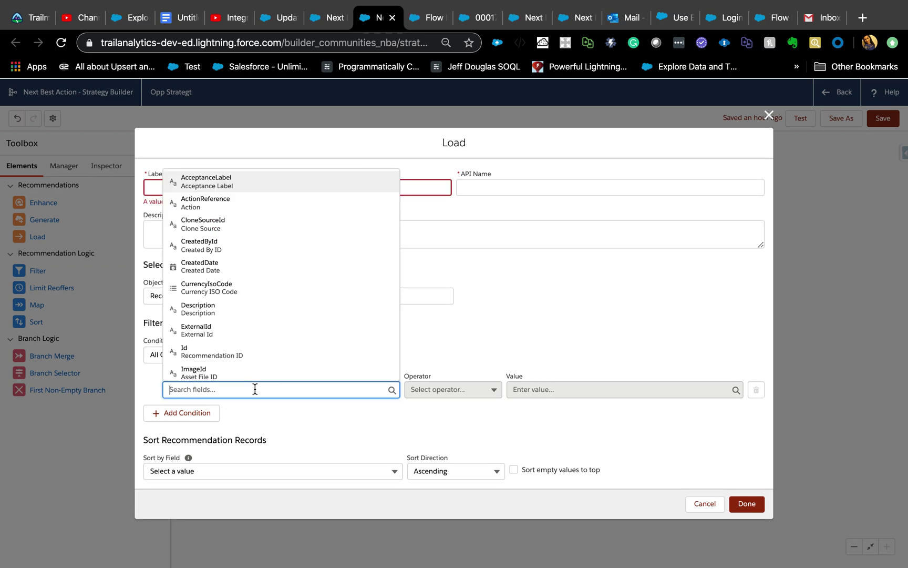
left_click(377, 440)
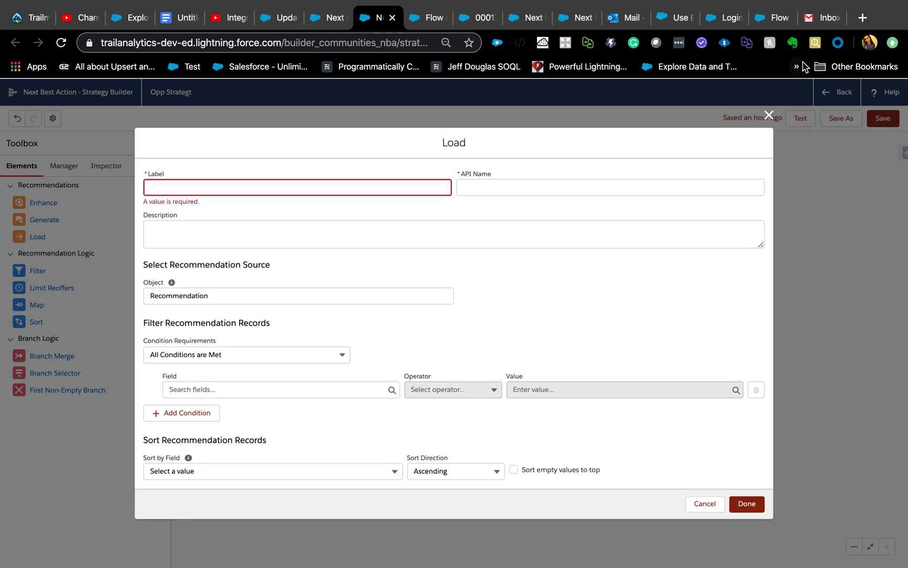
left_click(769, 115)
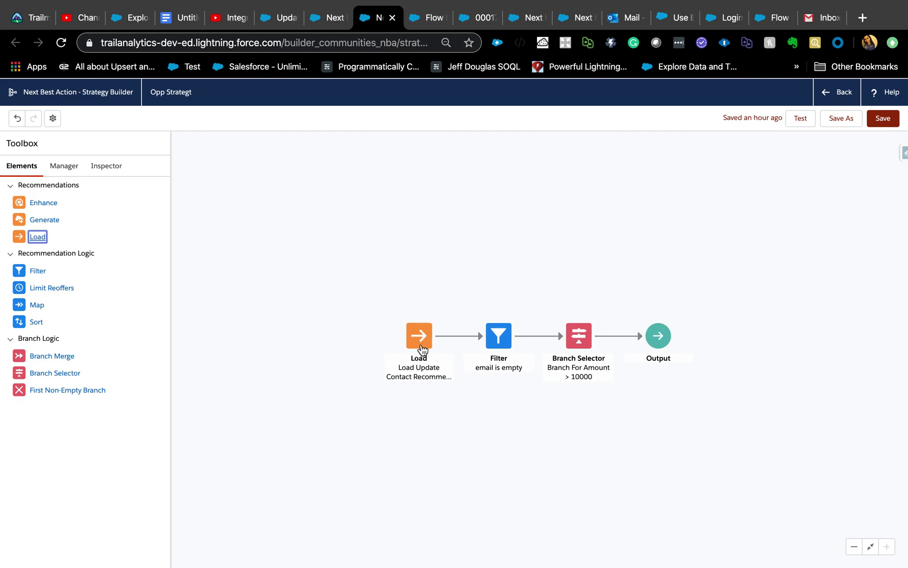
double_click(419, 350)
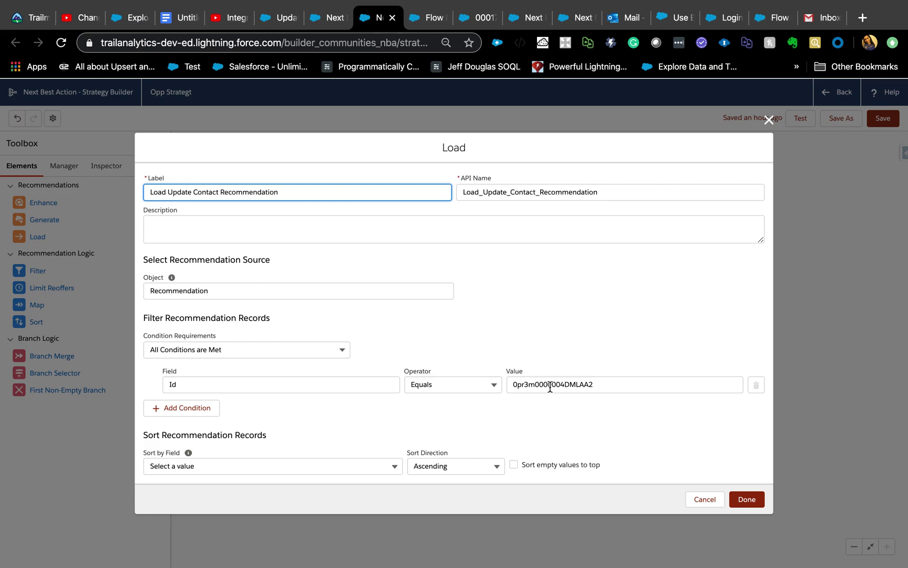
left_click(768, 115)
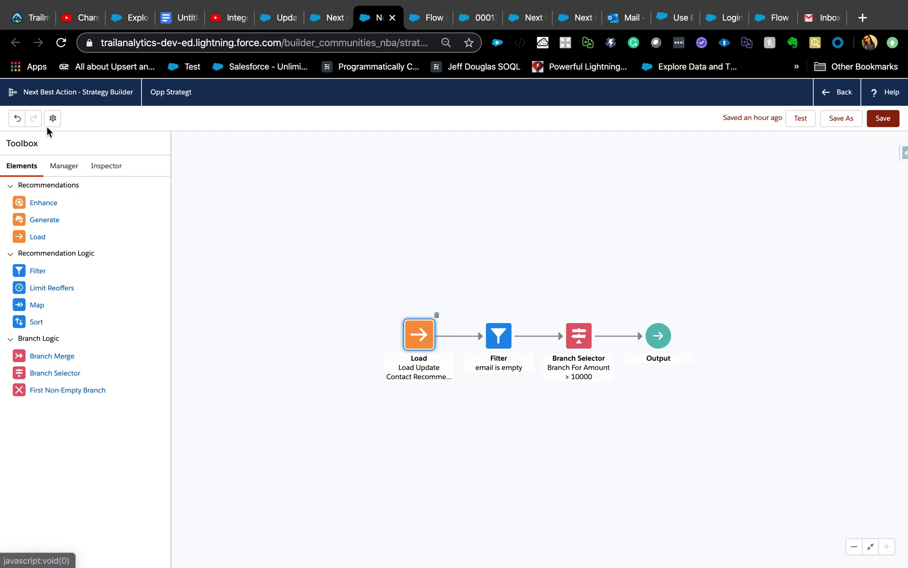
left_click(52, 120)
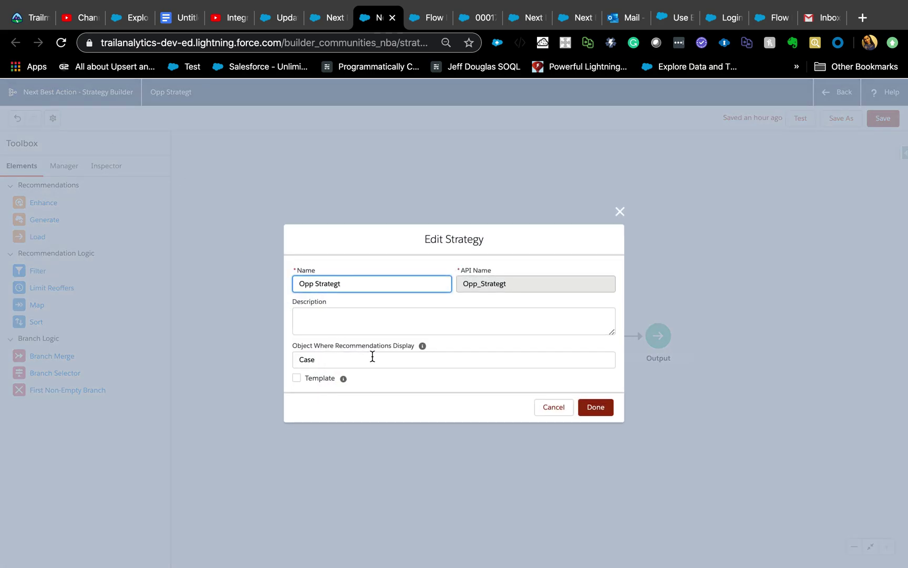
mouse_move(423, 348)
double_click(313, 287)
left_click(620, 211)
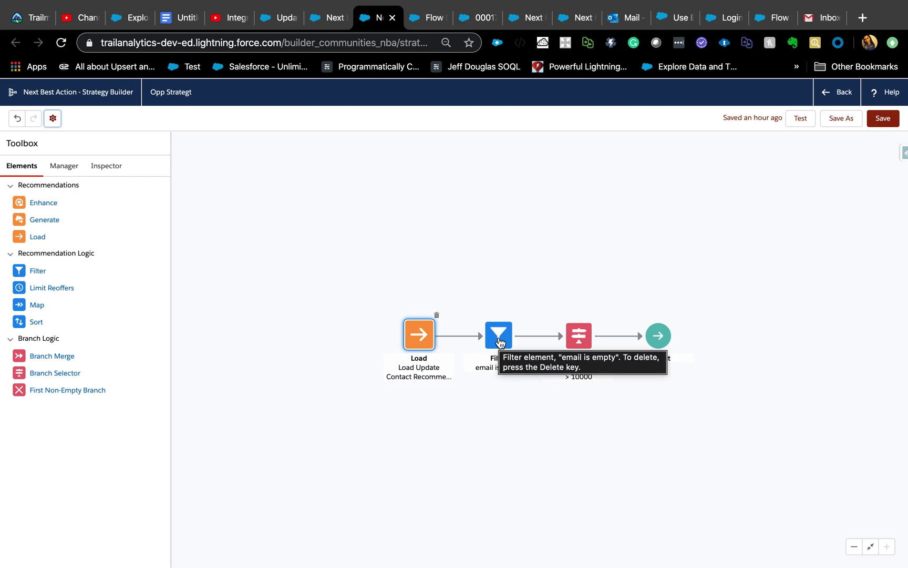
Step: Rewrite the email is empty filter as an advanced expression on $Record.Contact.Email
double_click(499, 340)
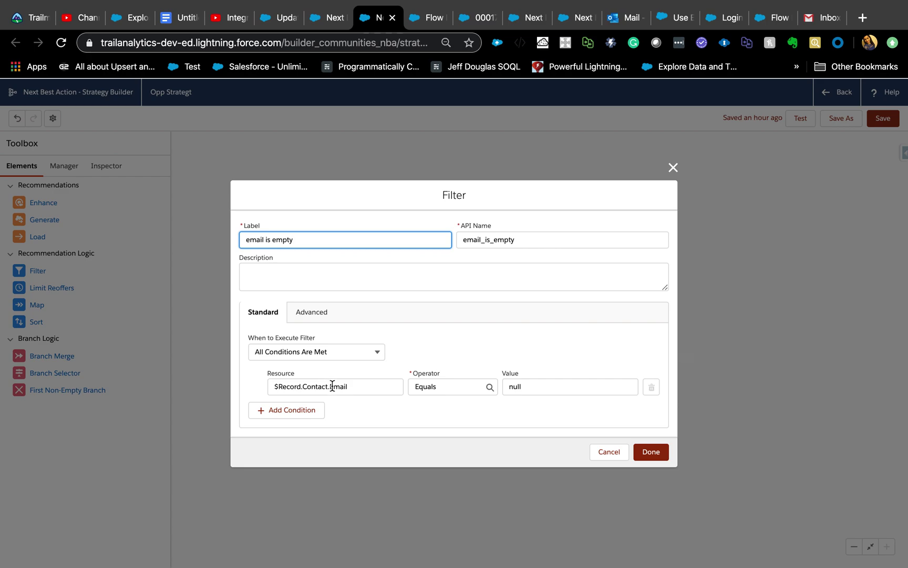
left_click(311, 315)
left_click(384, 375)
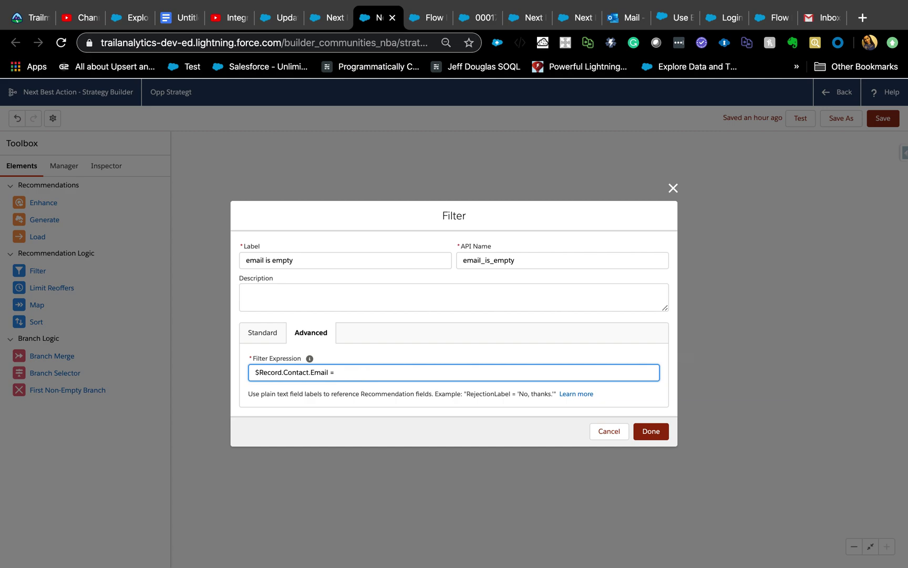
key("BackSpace")
key("BackSpace")
key("BackSpace")
key("BackSpace")
key("BackSpace")
key("BackSpace")
left_click(656, 433)
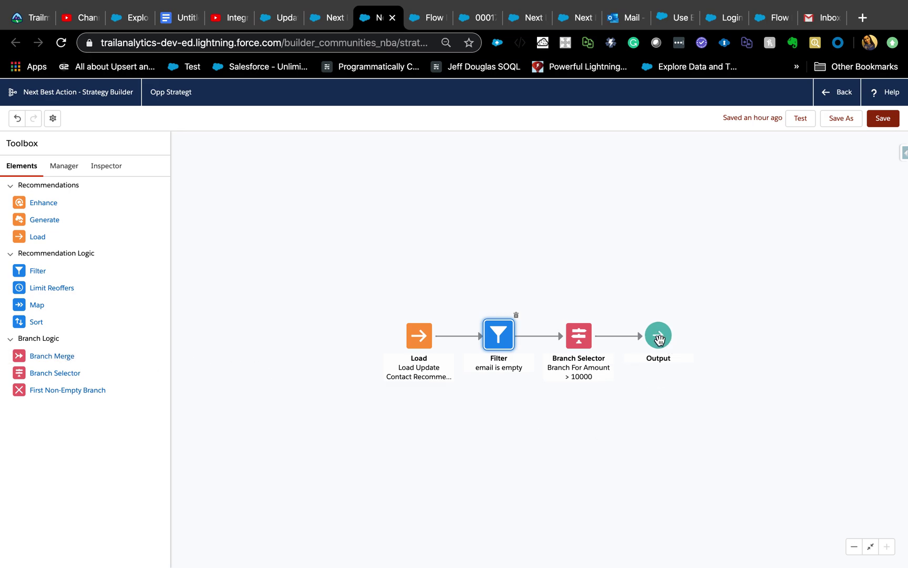
Step: Copy the case record ID from the case tab's URL into the strategy test-run box
left_click(115, 174)
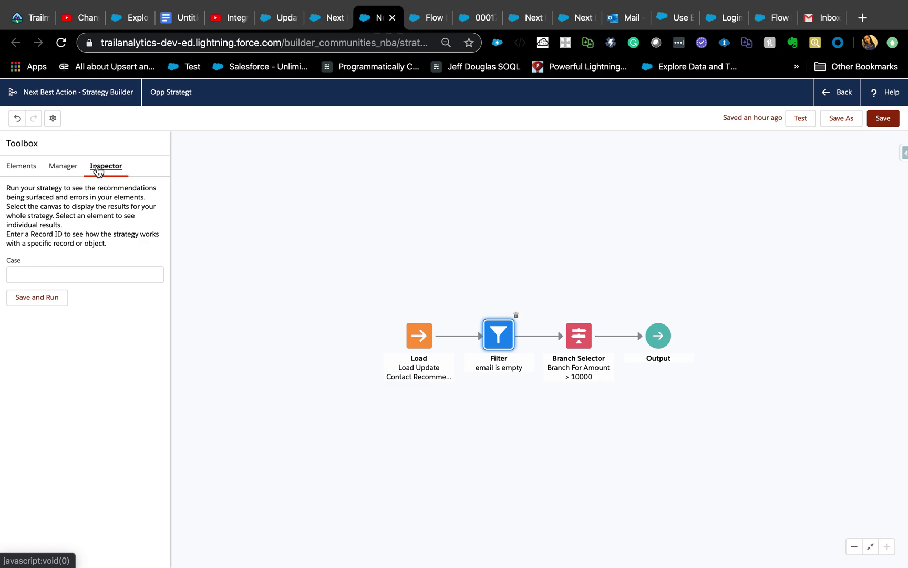
left_click(73, 271)
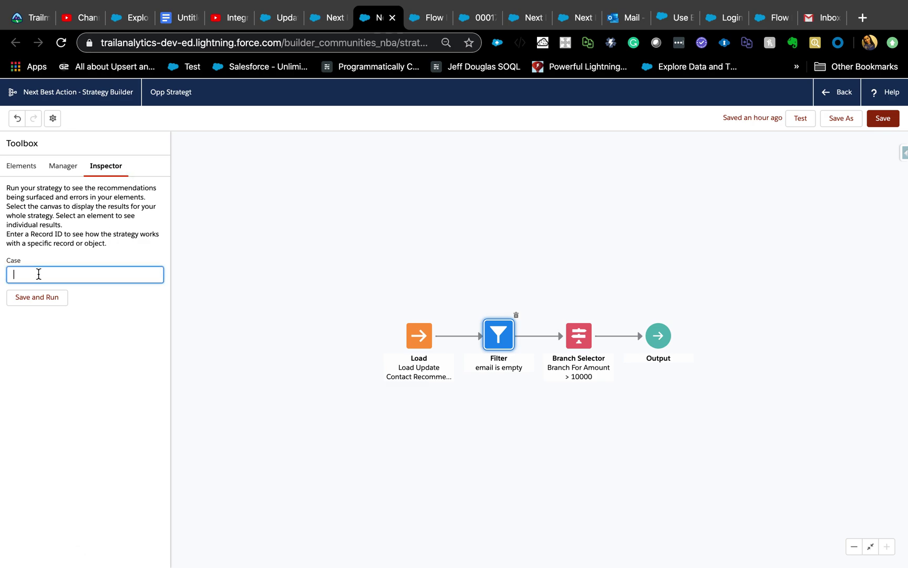
left_click(473, 25)
double_click(380, 42)
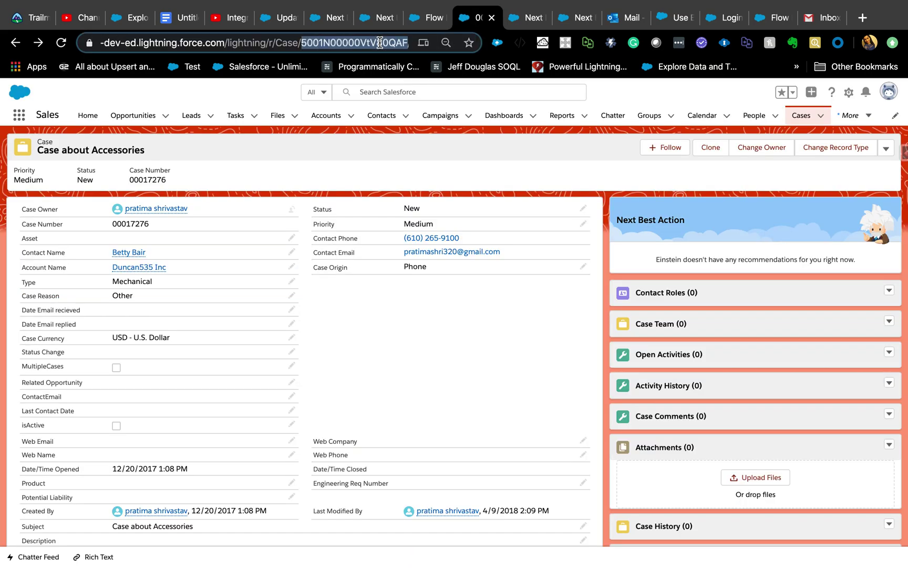
left_click(378, 18)
left_click(77, 270)
type("5001N00000VtV80QAF")
Step: Save and run the strategy against the case, which returns no results, then test it
left_click(56, 303)
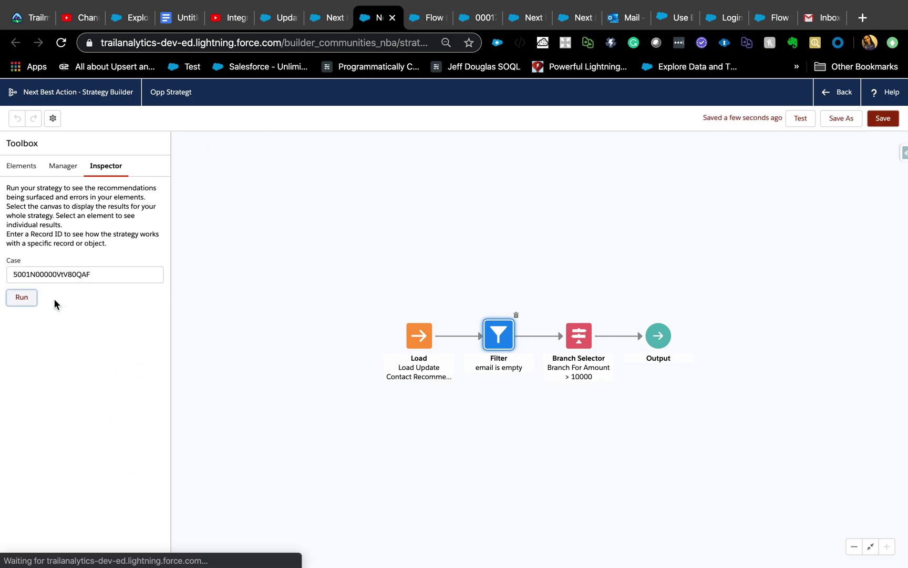
triple_click(29, 350)
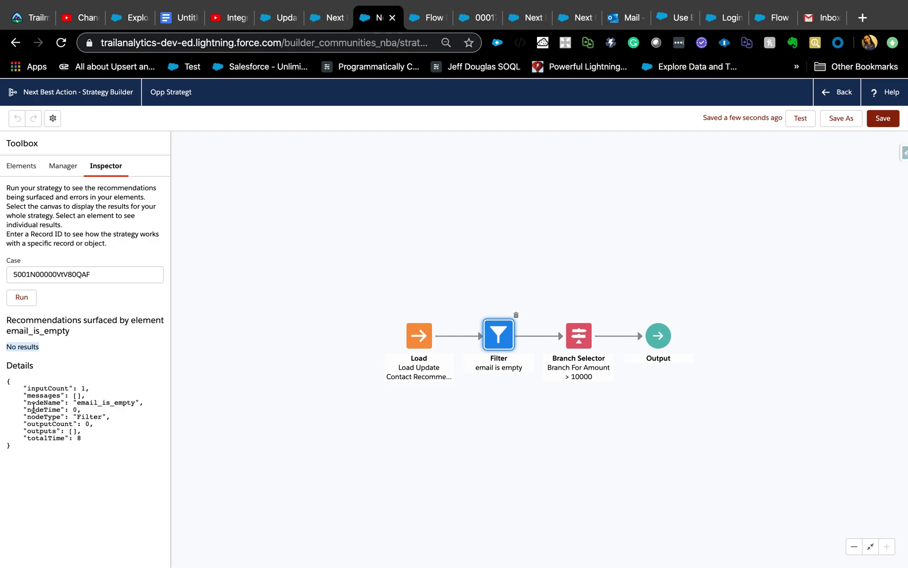
left_click(800, 119)
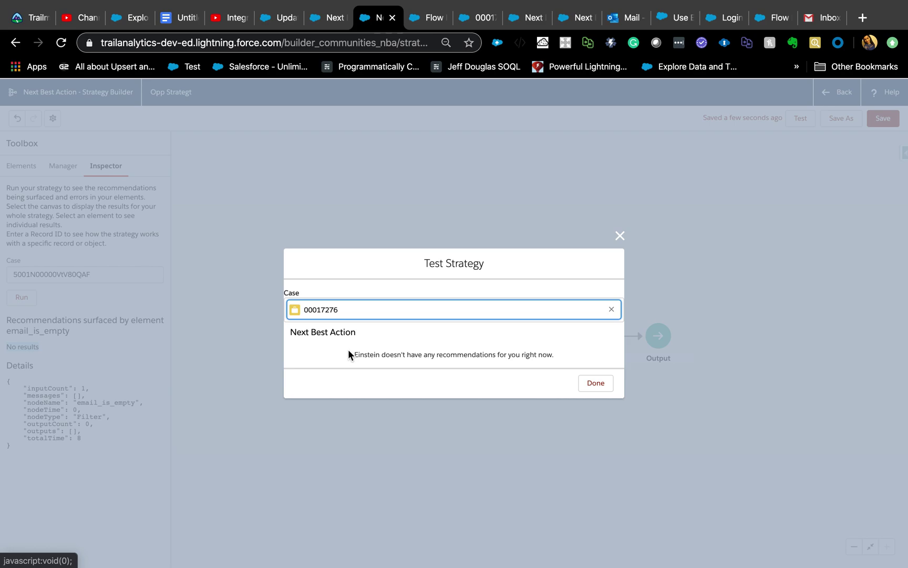
left_click(473, 18)
Step: Delete the email address on the case's contact record, save it, and go to the Update Contact Details flow
left_click(135, 253)
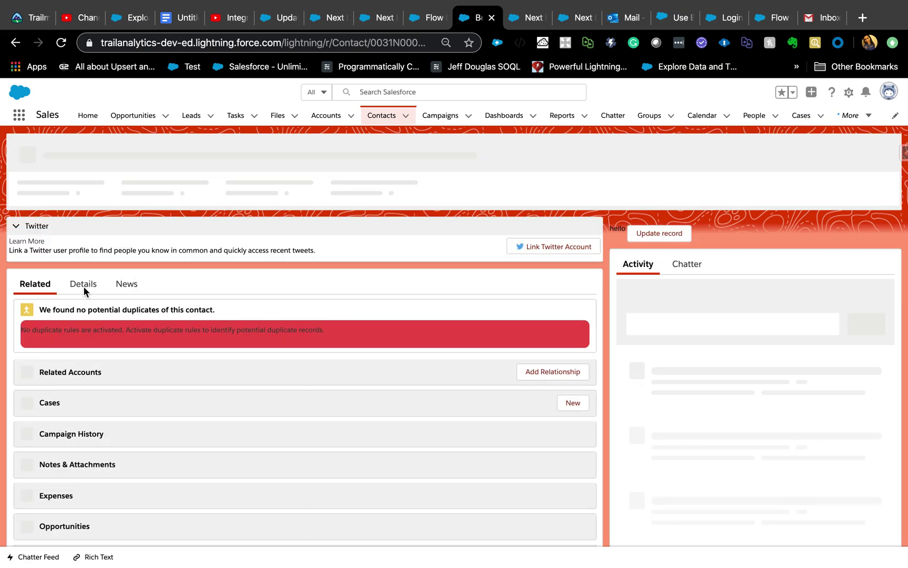
left_click(84, 286)
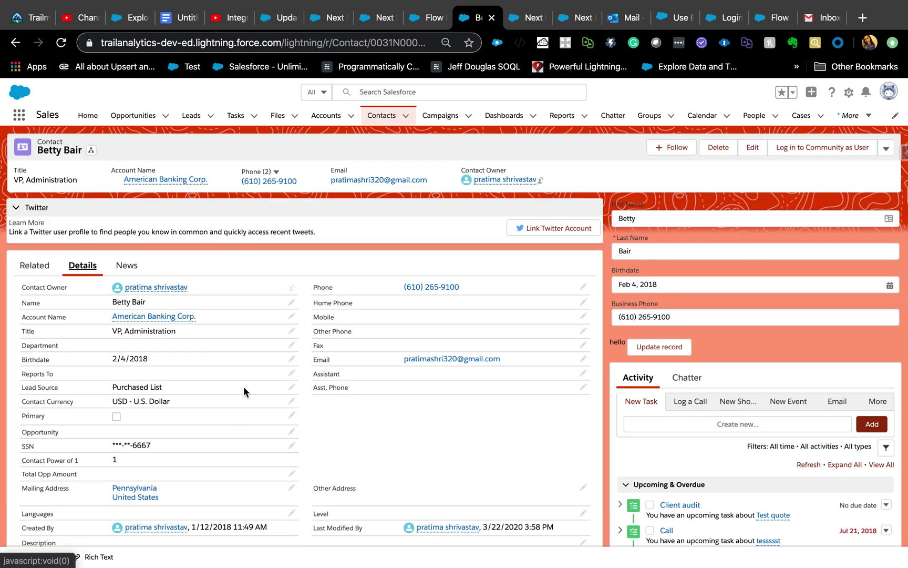
left_click(584, 360)
left_click(523, 359)
key("super+a")
key("BackSpace")
left_click(327, 529)
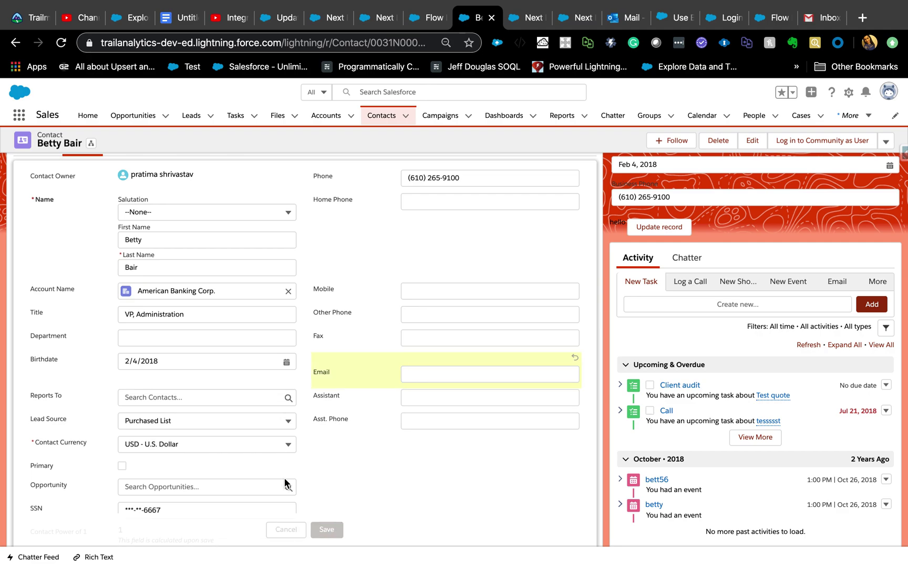
left_click(423, 26)
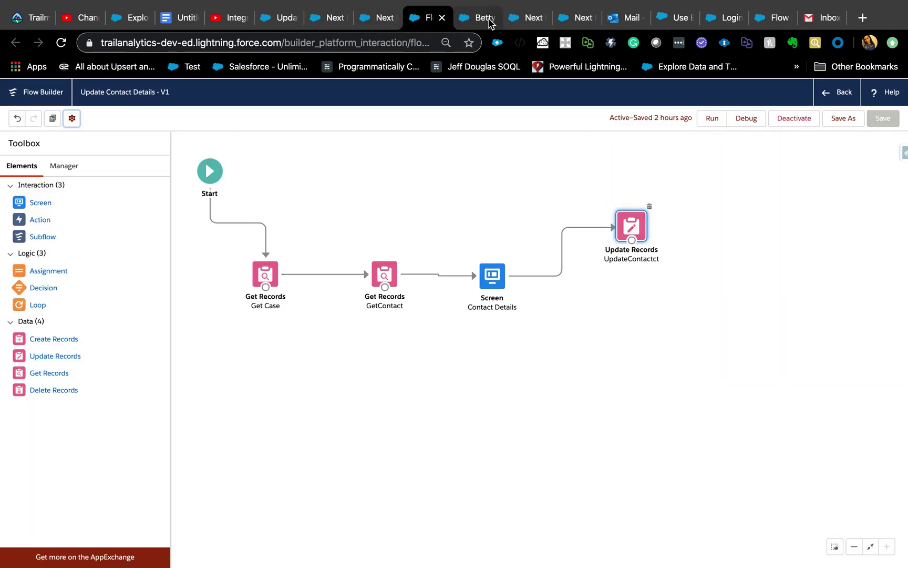
Step: Test the Opp Strategt strategy and dismiss its failed test results
left_click(533, 21)
left_click(564, 25)
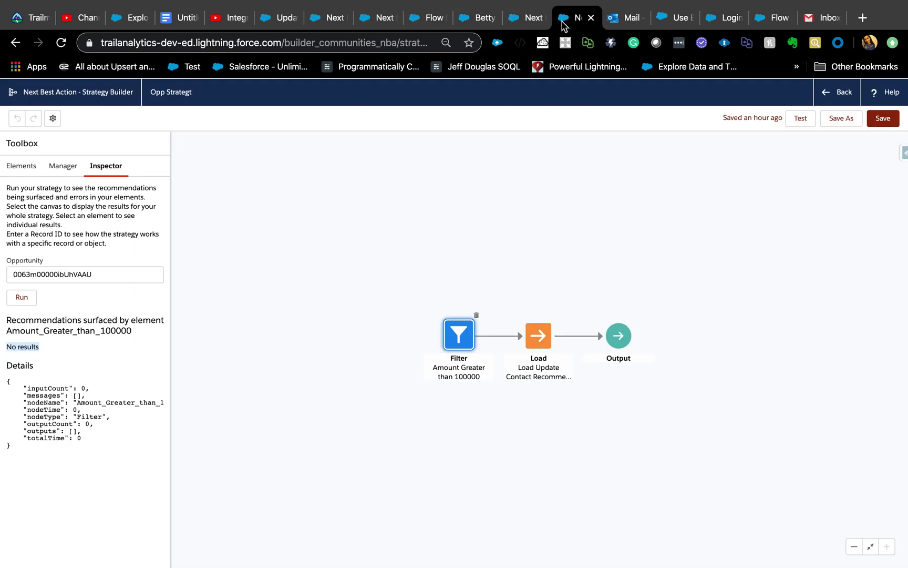
left_click(801, 125)
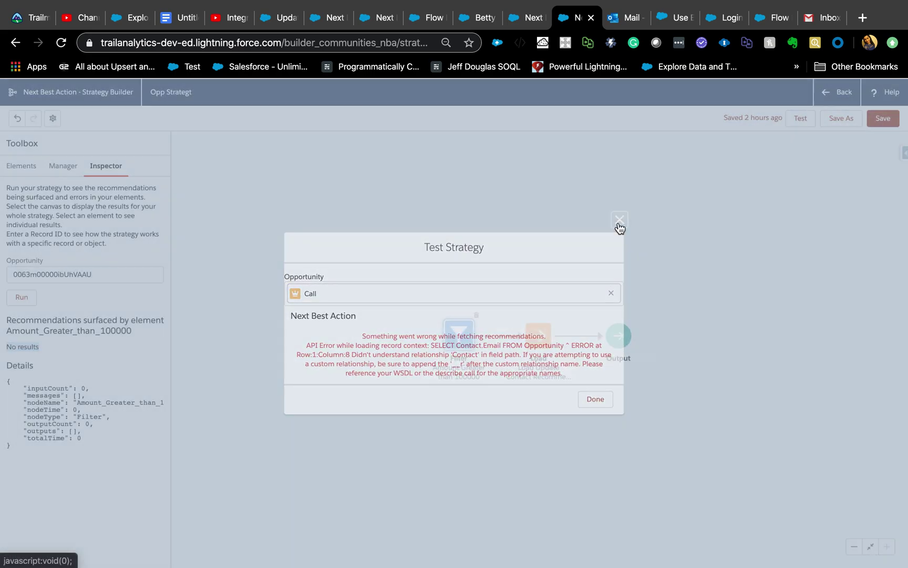
left_click(619, 219)
Step: Test the case strategy against case 00017276, then clear the case field and close the test
left_click(385, 20)
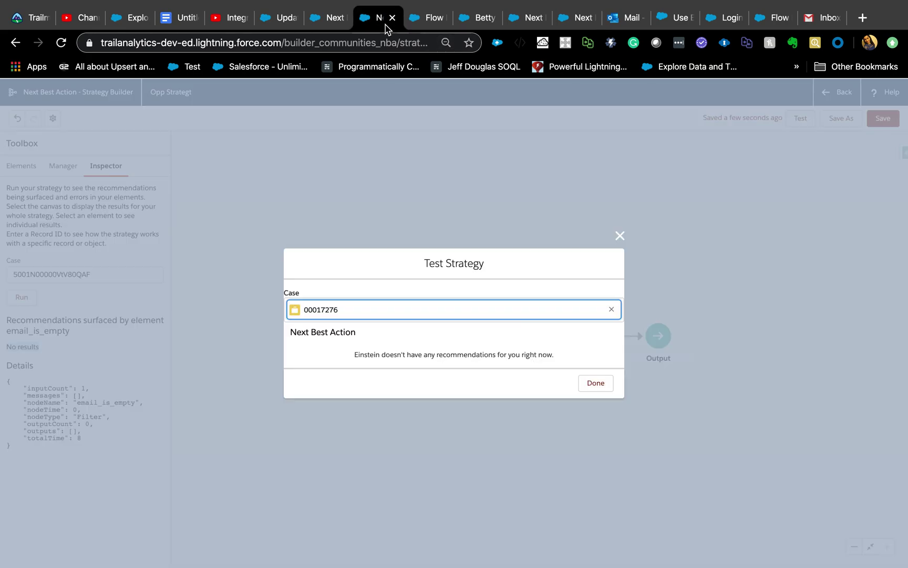
left_click(611, 309)
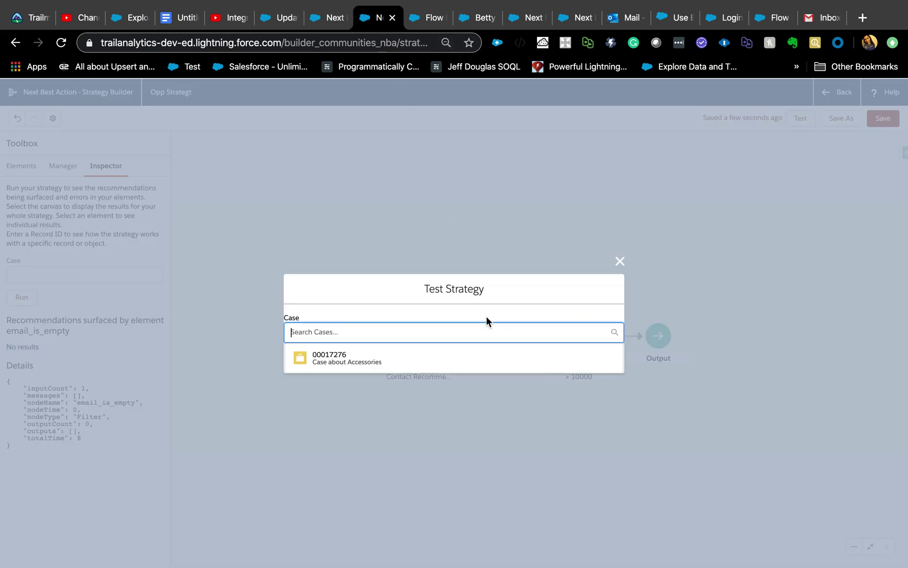
left_click(317, 367)
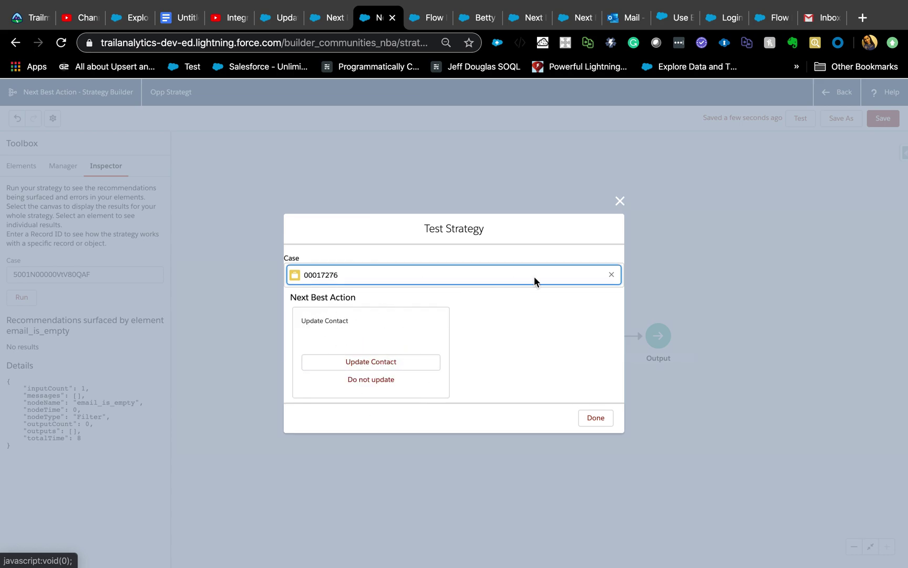
left_click(611, 274)
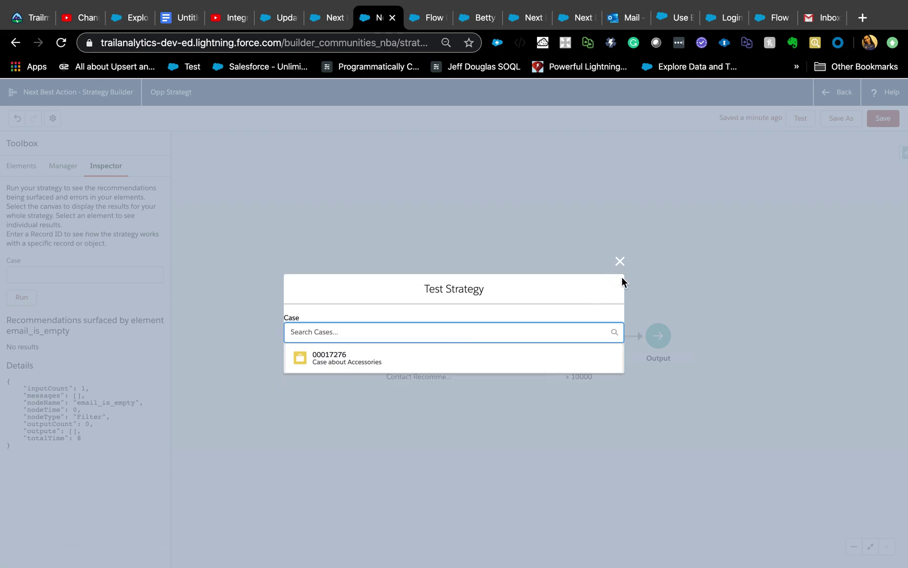
left_click(620, 263)
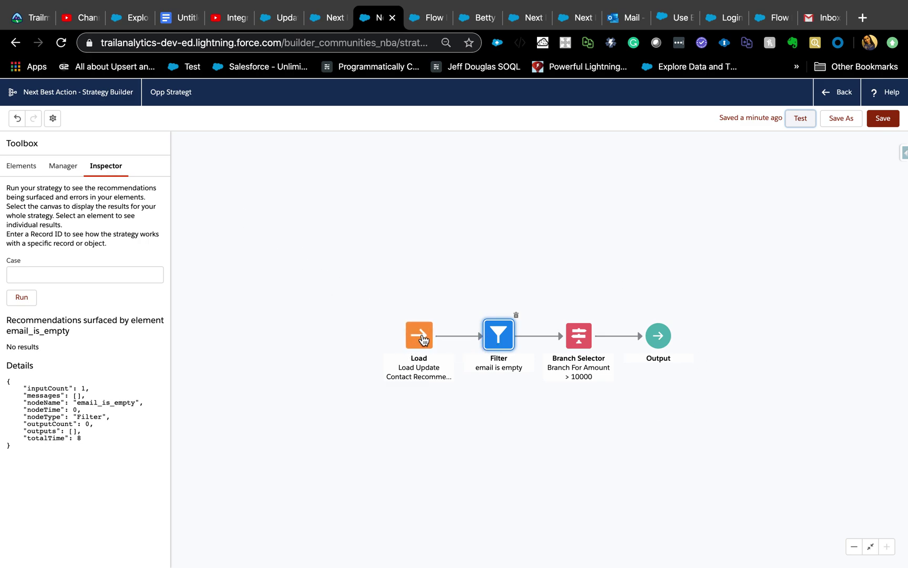
Step: Reposition the Load element back ahead of Filter so the Inspector shows Update Contact with output 1
left_click_drag(423, 339, 386, 272)
left_click_drag(377, 289, 375, 290)
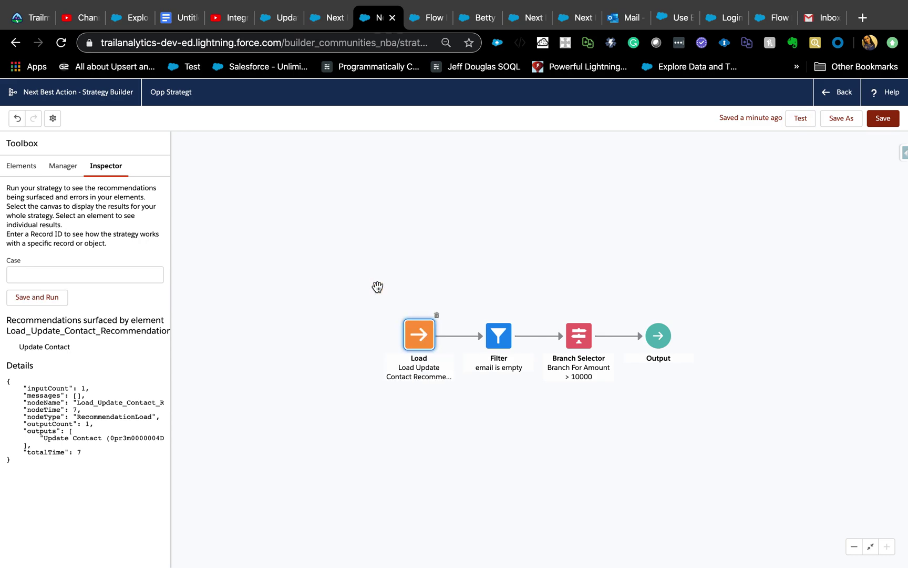
left_click_drag(499, 344, 469, 439)
left_click_drag(335, 416, 424, 344)
left_click_drag(423, 338, 398, 264)
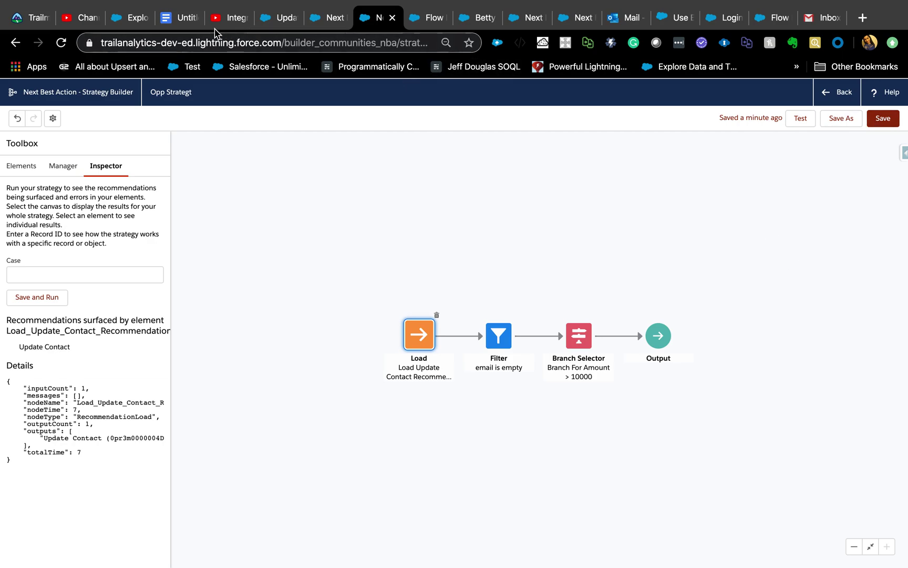
Step: Go from the contact back to the Case about Accessories record and choose Edit Page from Setup
left_click(476, 25)
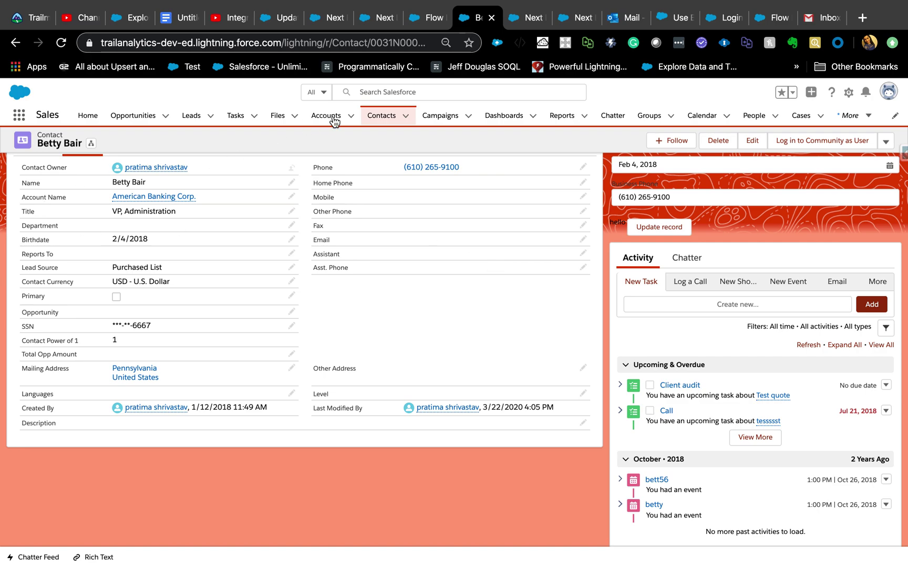
left_click(16, 42)
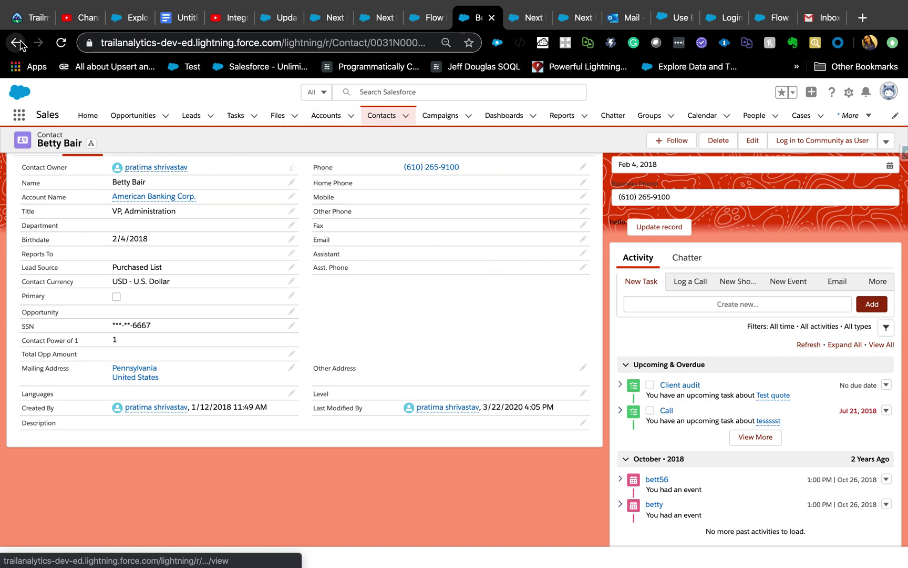
left_click(849, 93)
left_click(786, 218)
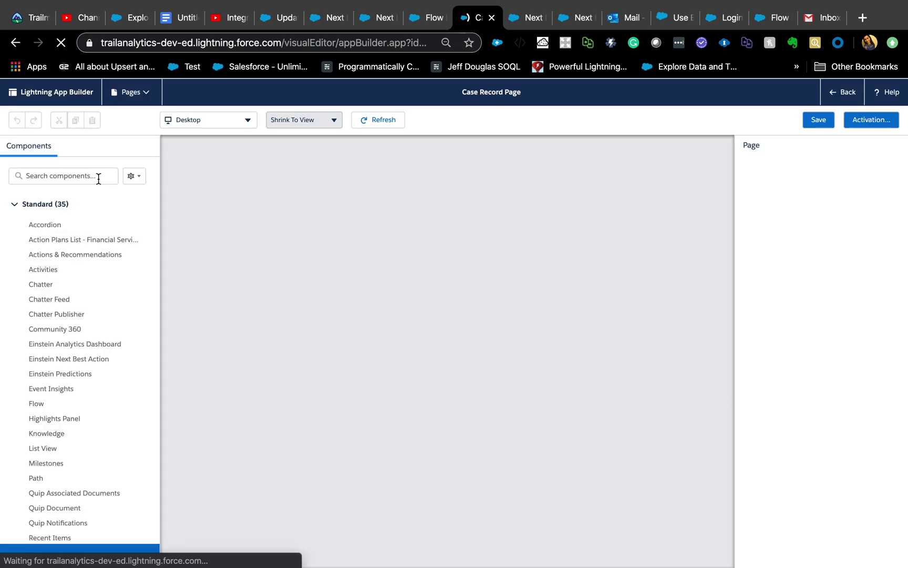
Step: Search components for 'next' and select the Next Best Action component on the canvas
type("lis")
left_click(98, 179)
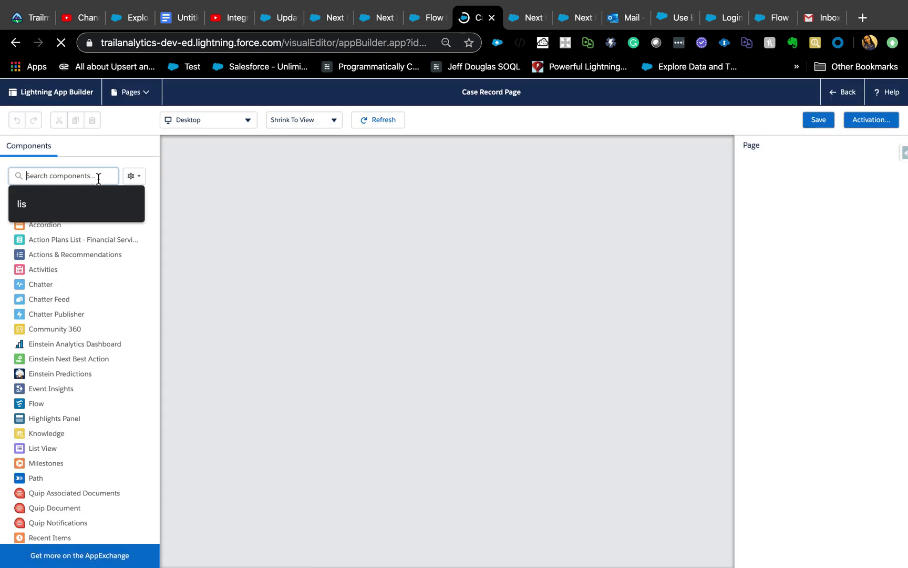
type("next")
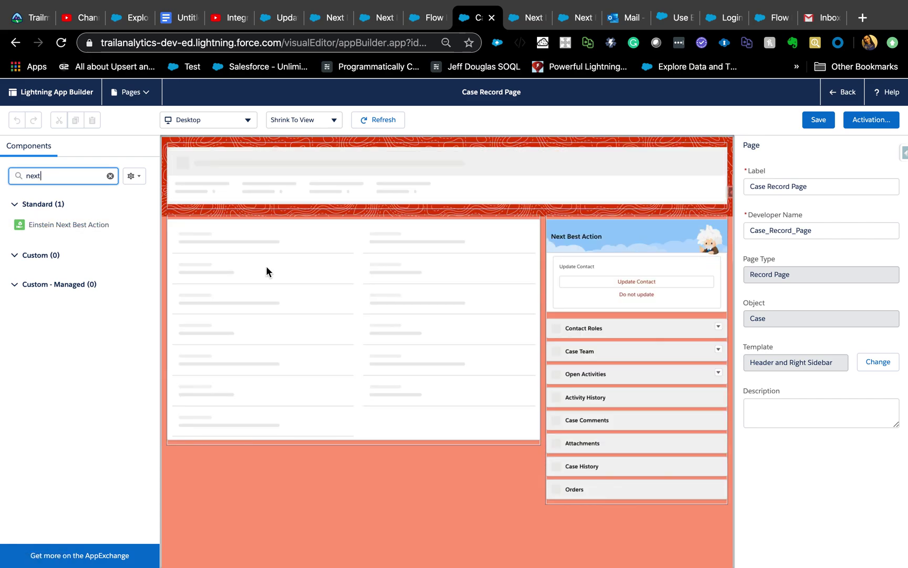
left_click(611, 246)
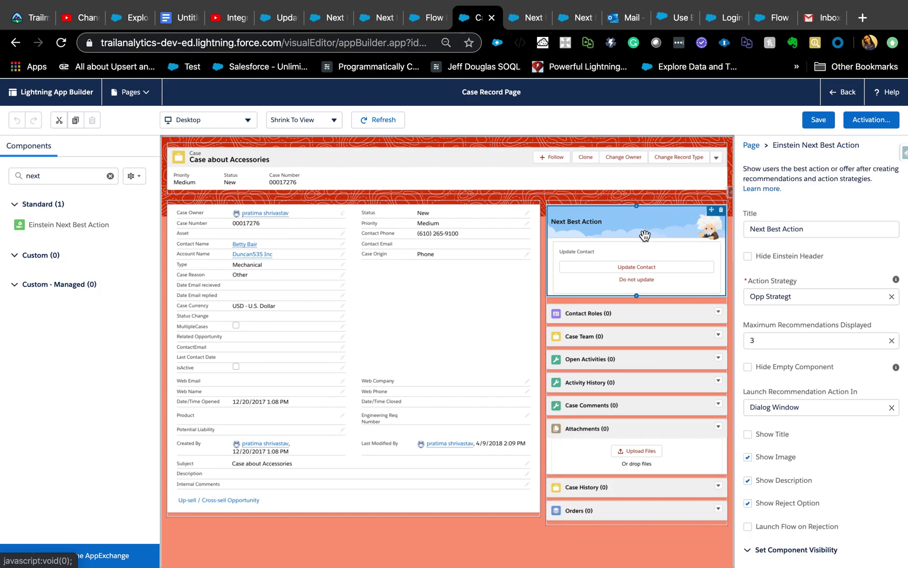
Step: Hide the Einstein header and empty component, allow 4 recommendations, drop image and reject option, then save
left_click(748, 254)
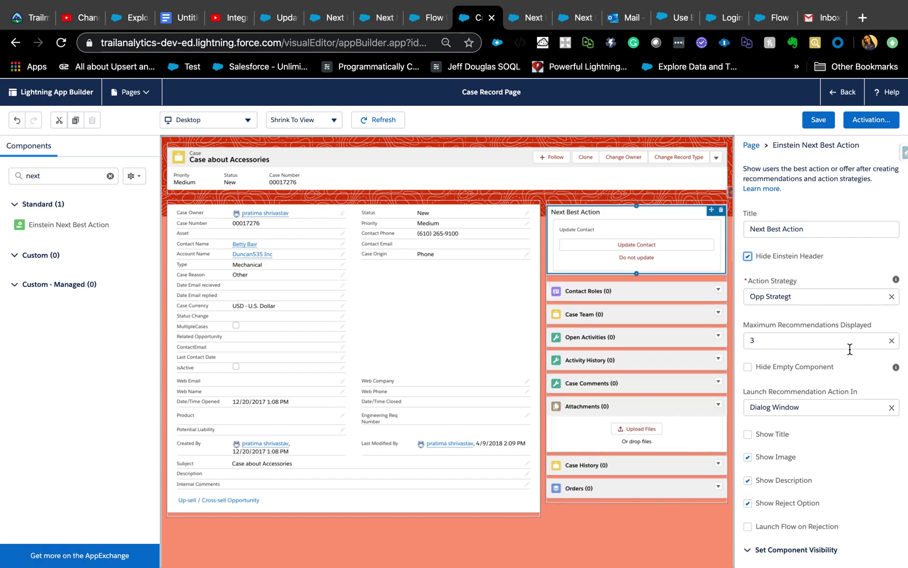
left_click(892, 341)
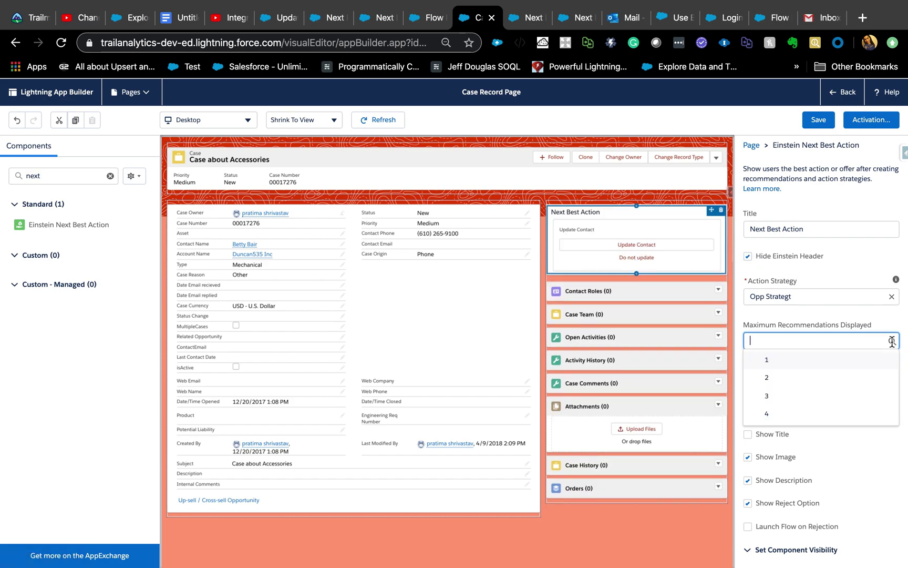
left_click(777, 413)
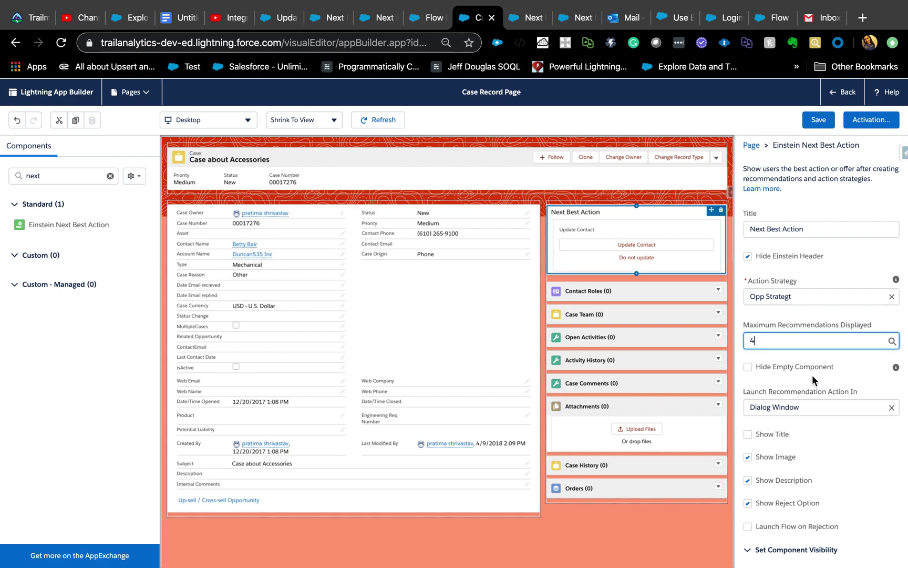
left_click(748, 368)
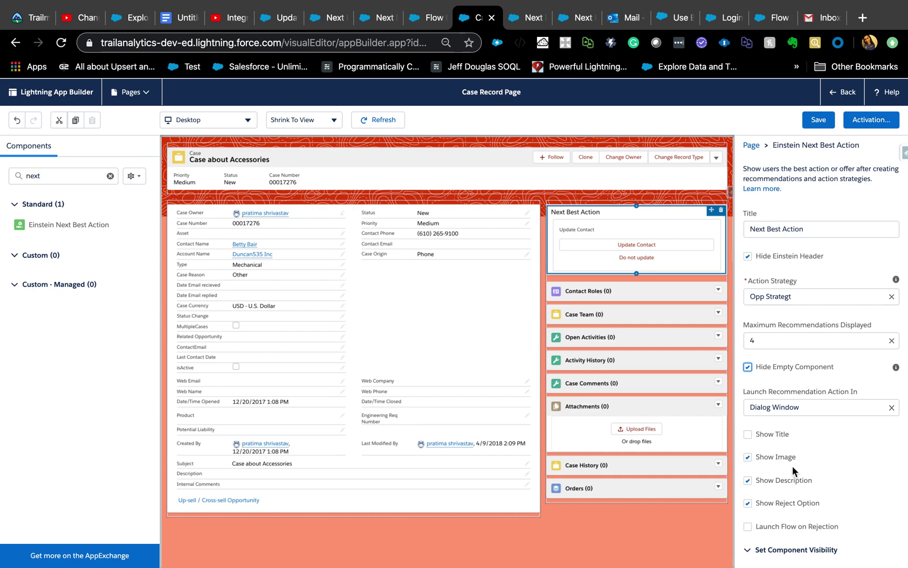
scroll(794, 470, "down", 1)
left_click(748, 404)
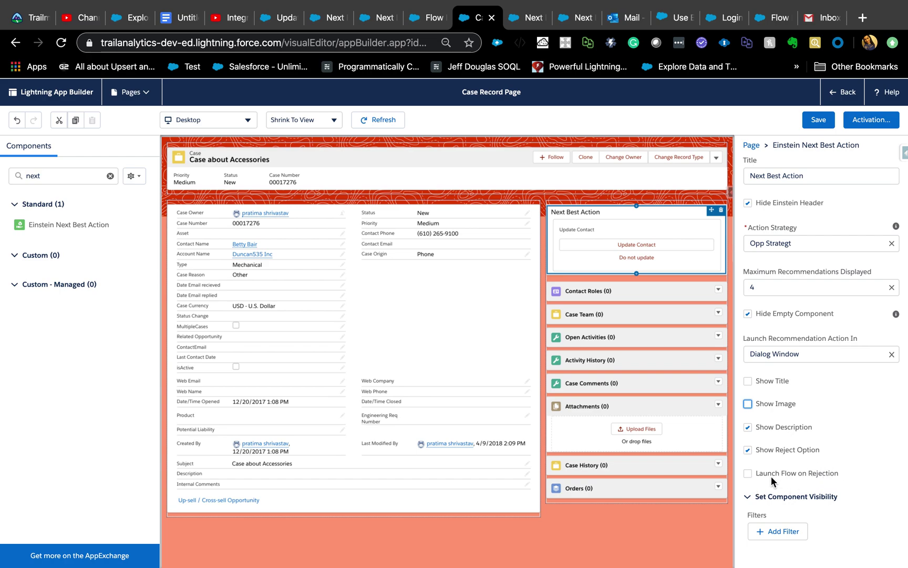
left_click(748, 449)
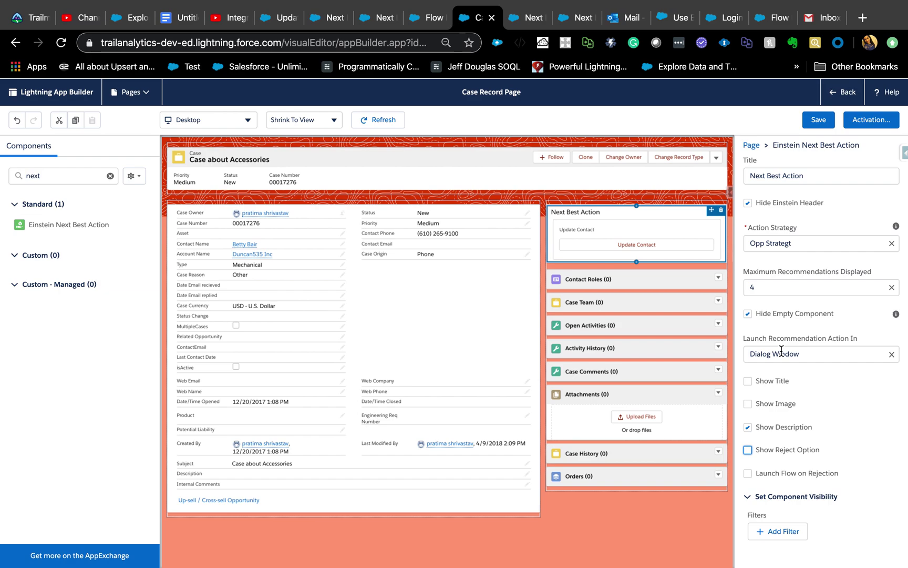
scroll(780, 410, "up", 1)
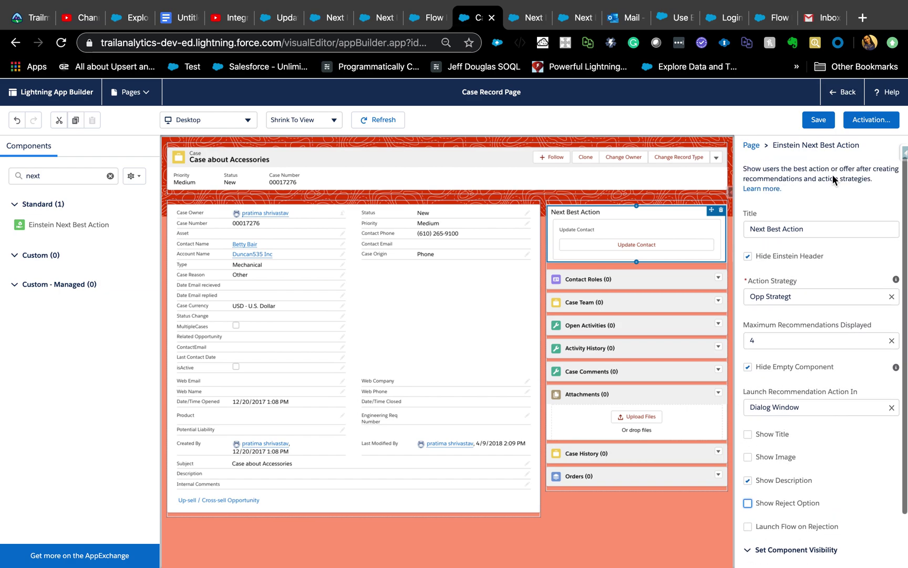
left_click(821, 119)
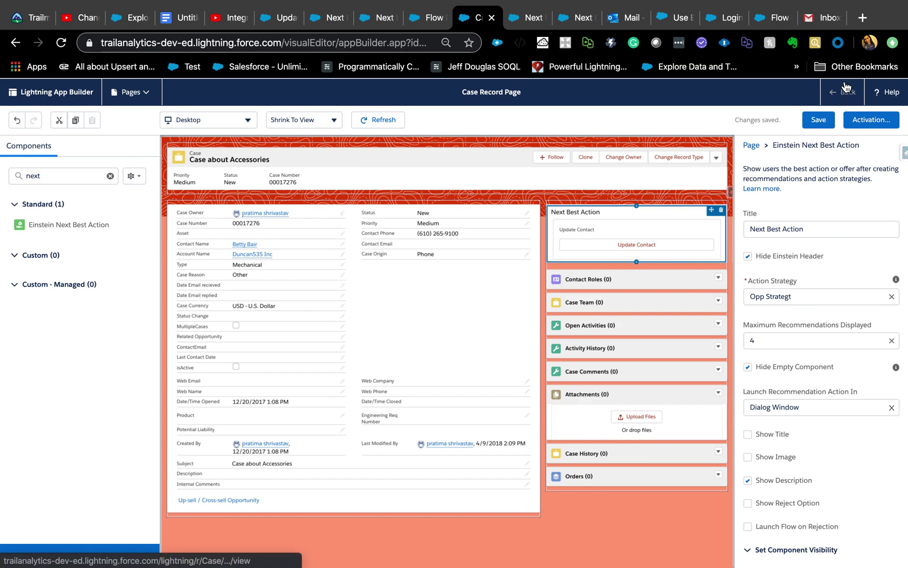
Step: Accept the case's Update Contact recommendation, submit a new contact email in its form, and reload the case
left_click(846, 93)
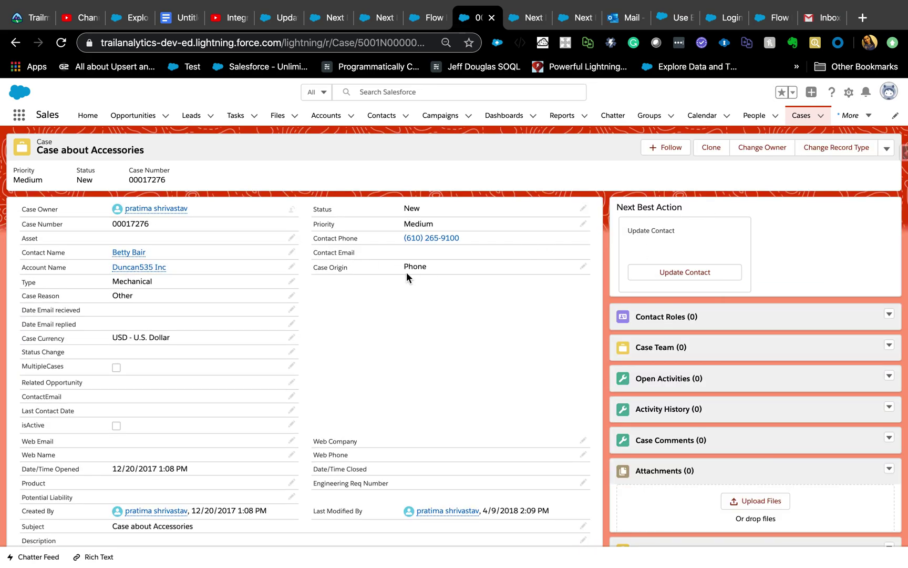
left_click(683, 272)
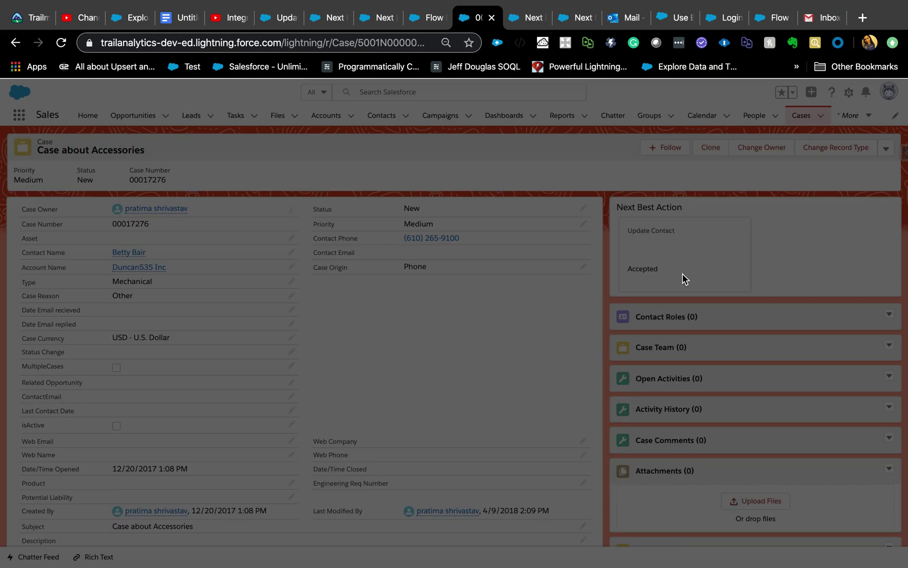
left_click(111, 368)
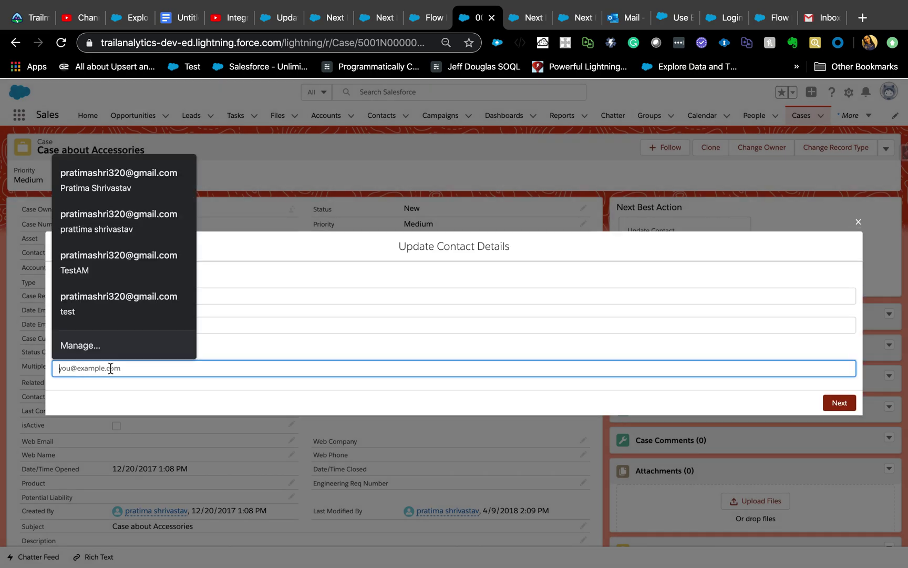
type("test@test.com")
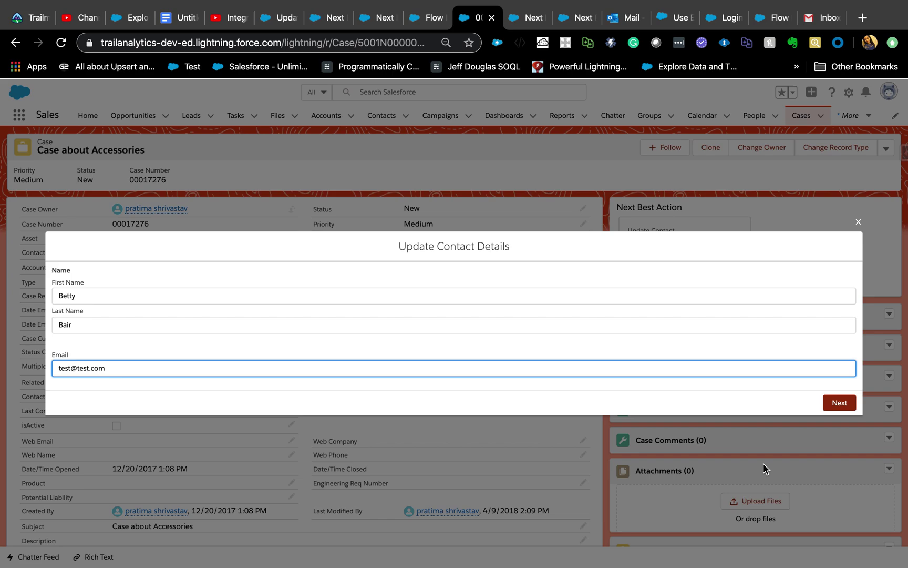
left_click(842, 403)
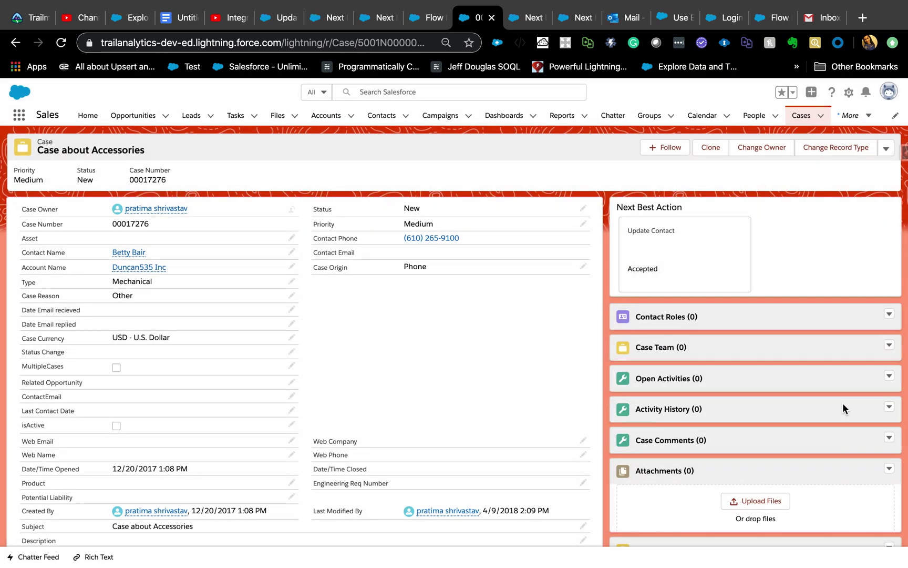
left_click(61, 42)
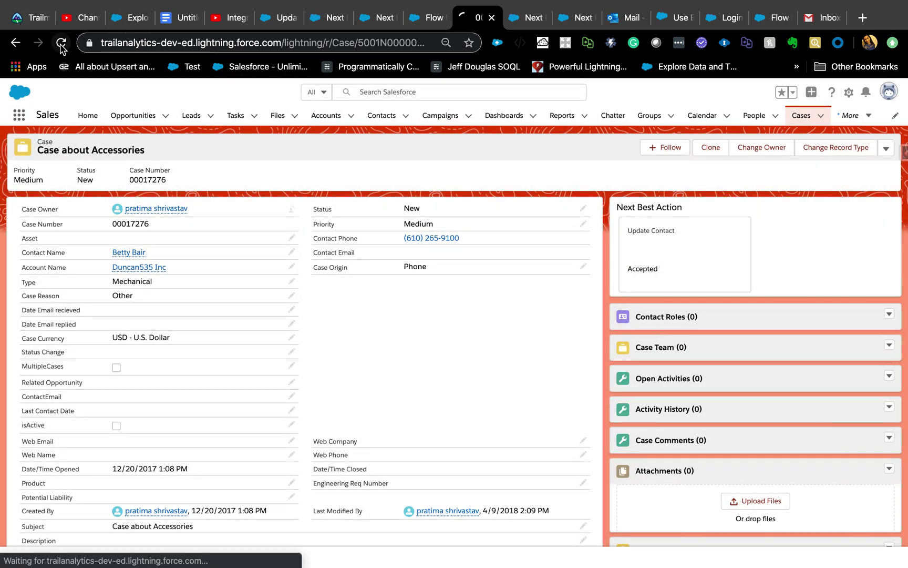